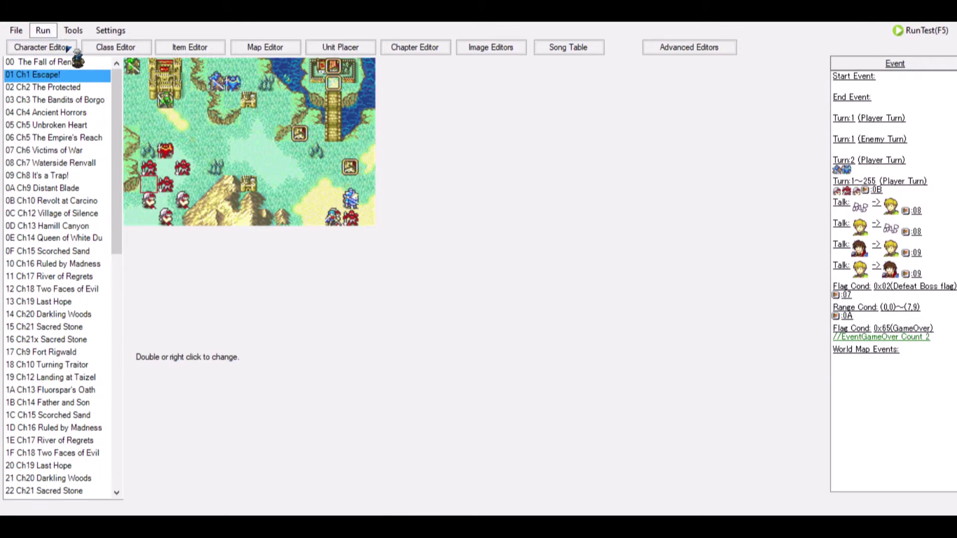
- Test-run the ROM, load save state 1, and move the unit southwest of the bridge onto the village gate
{"action": "key", "text": "F5"}
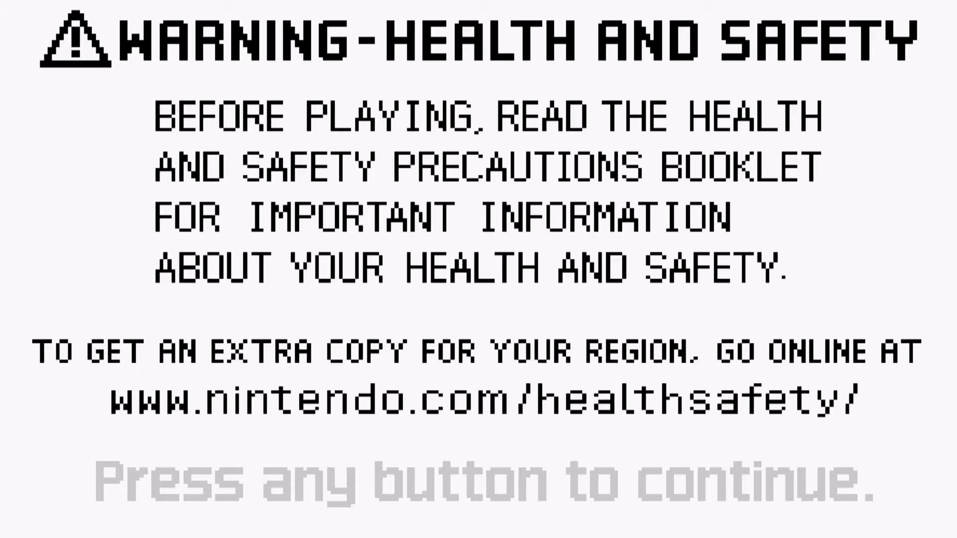
{"action": "key", "text": "F1"}
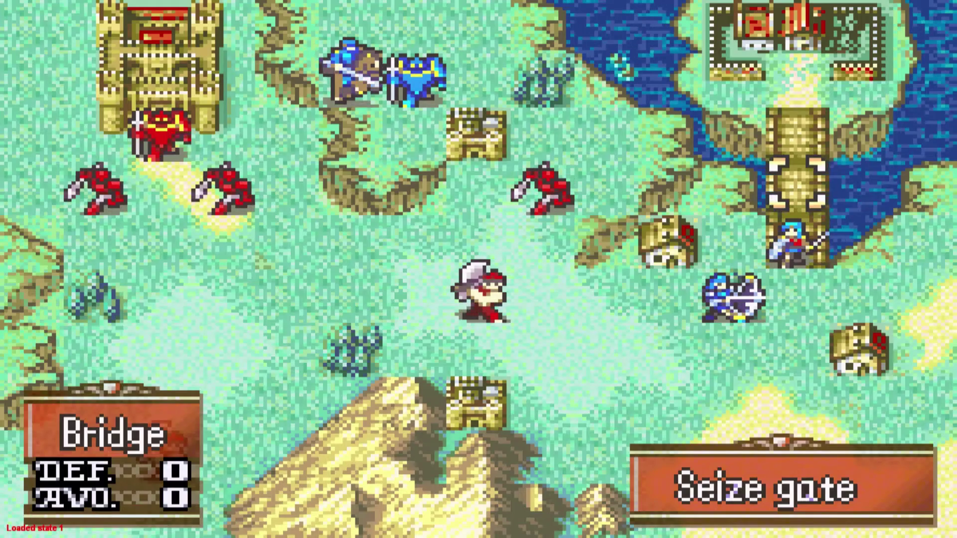
{"action": "key", "text": "Down"}
{"action": "key", "text": "Down"}
{"action": "key", "text": "Left"}
{"action": "key", "text": "x"}
{"action": "key", "text": "Right"}
{"action": "key", "text": "Up"}
{"action": "key", "text": "Up"}
{"action": "key", "text": "Up"}
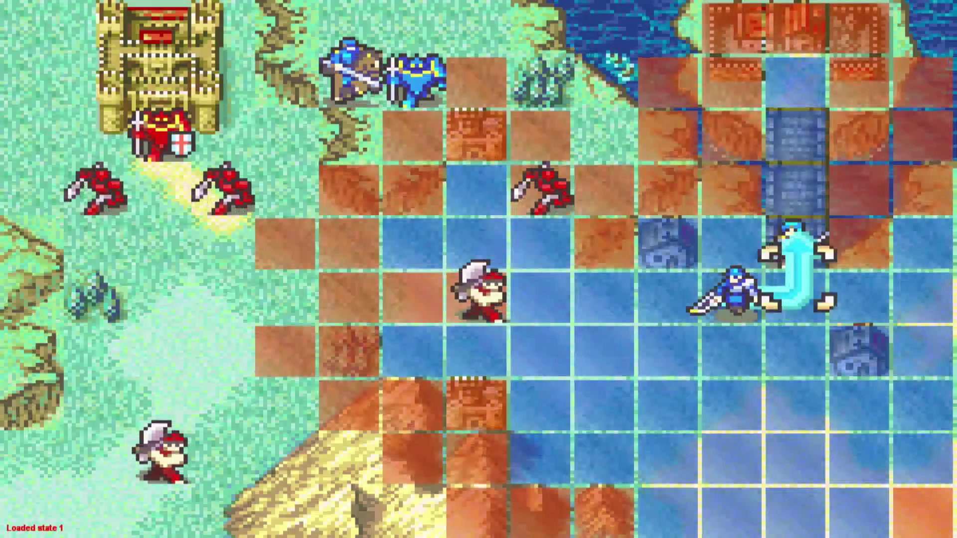
{"action": "key", "text": "x"}
- Visit the village with this unit, skip the dialogue, and dismiss the reward notice
{"action": "key", "text": "Down"}
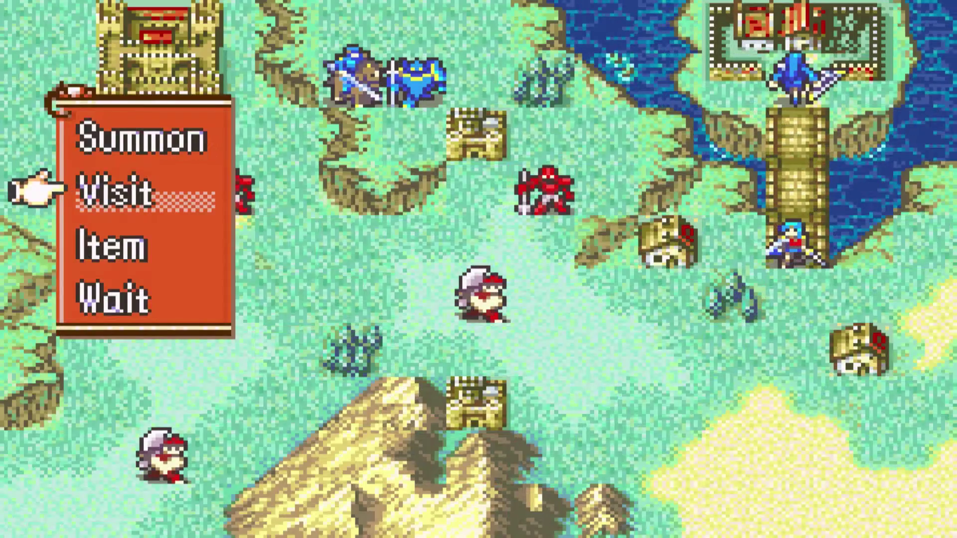
{"action": "key", "text": "x"}
{"action": "key", "text": "Return"}
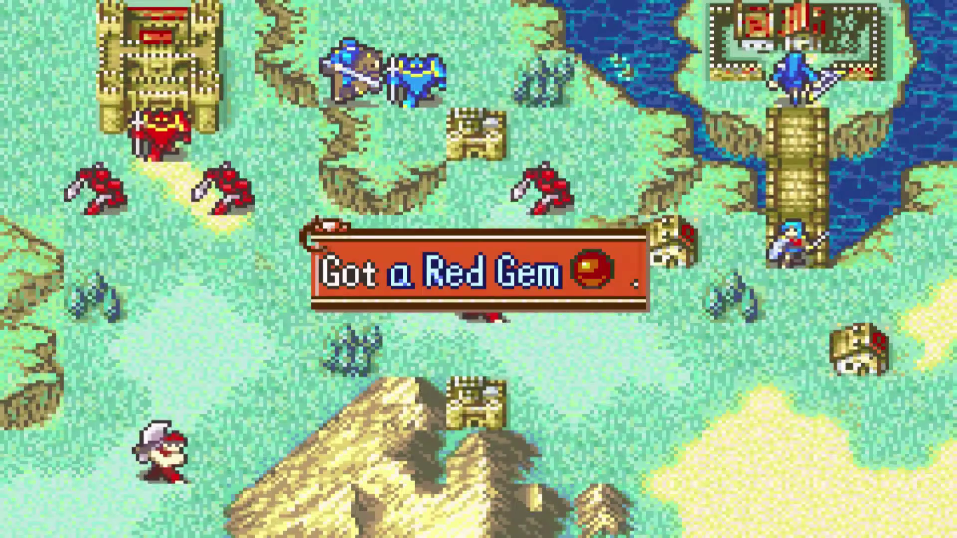
{"action": "key", "text": "x"}
{"action": "key", "text": "x"}
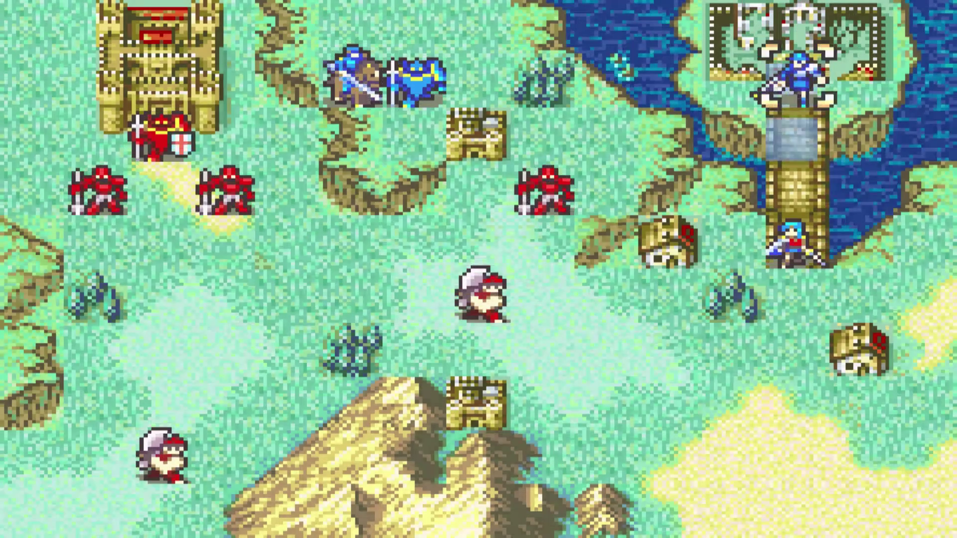
- Move the unit one tile back onto the bridge, end its turn, and inspect the ruined village tiles
{"action": "key", "text": "Down"}
{"action": "key", "text": "x"}
{"action": "key", "text": "x"}
{"action": "key", "text": "Up"}
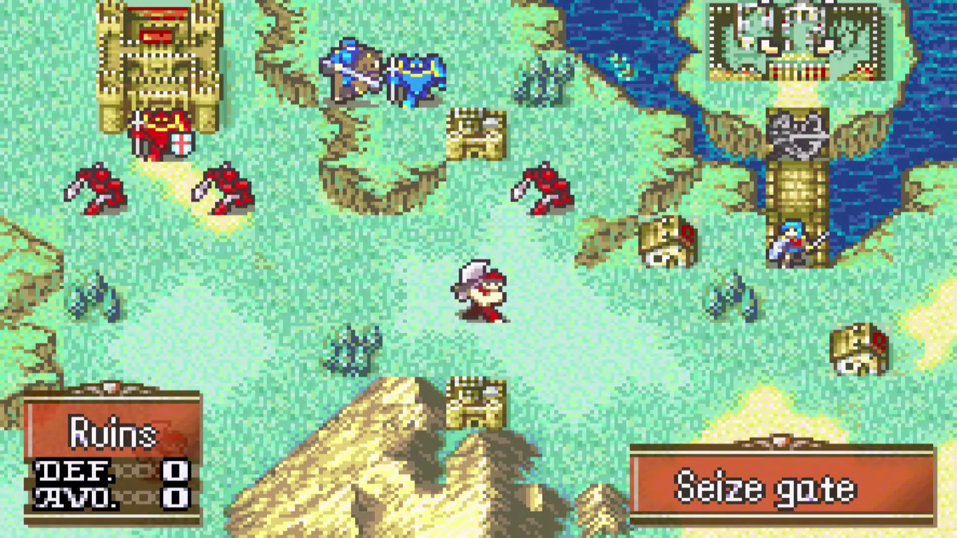
{"action": "key", "text": "Up"}
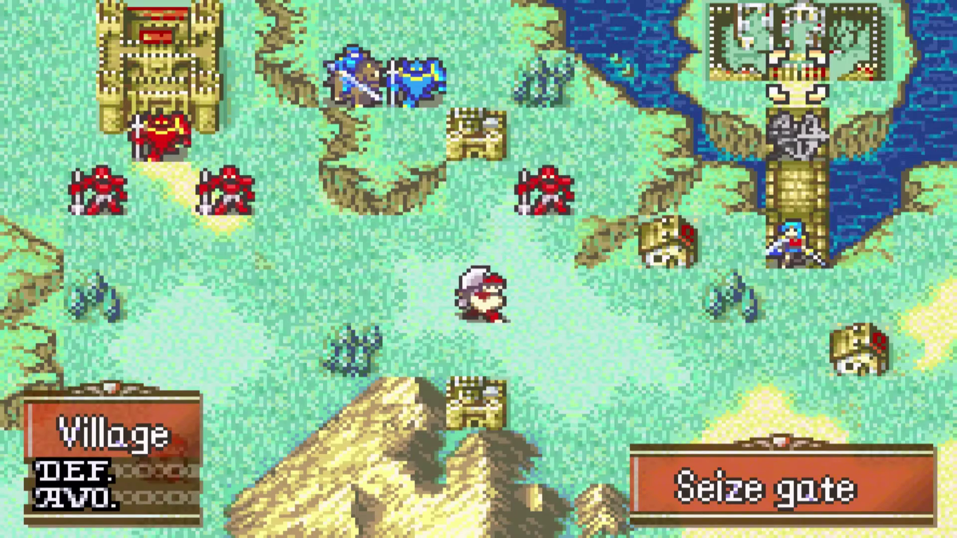
- Reload save state 1 and visit the village with the lord standing on the bridge, skipping the dialogue
{"action": "key", "text": "F1"}
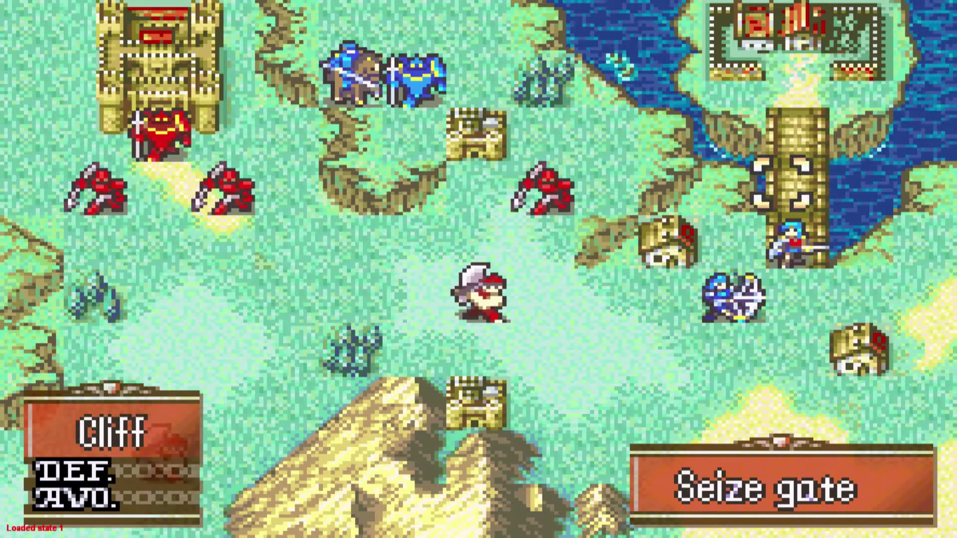
{"action": "key", "text": "x"}
{"action": "key", "text": "Up"}
{"action": "key", "text": "Up"}
{"action": "key", "text": "Up"}
{"action": "key", "text": "x"}
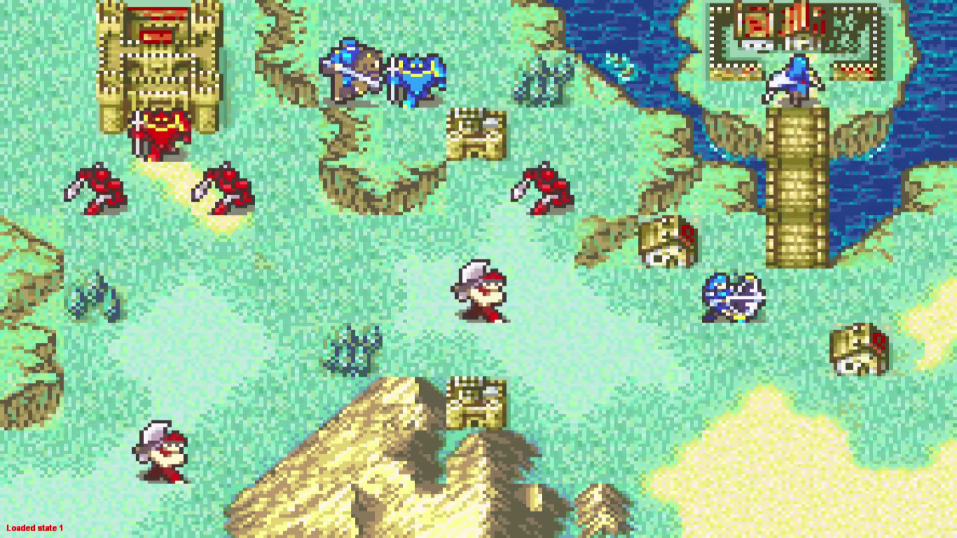
{"action": "key", "text": "Up"}
{"action": "key", "text": "x"}
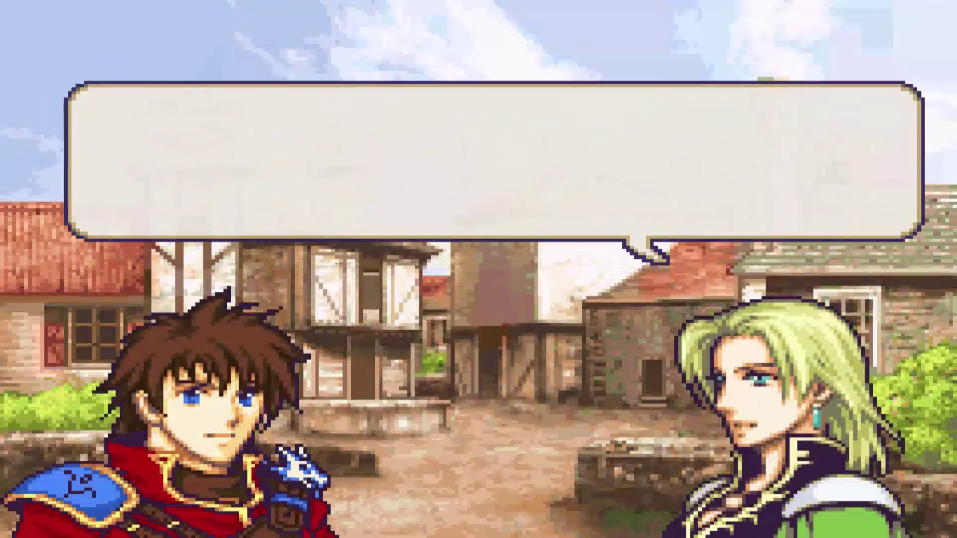
{"action": "key", "text": "Return"}
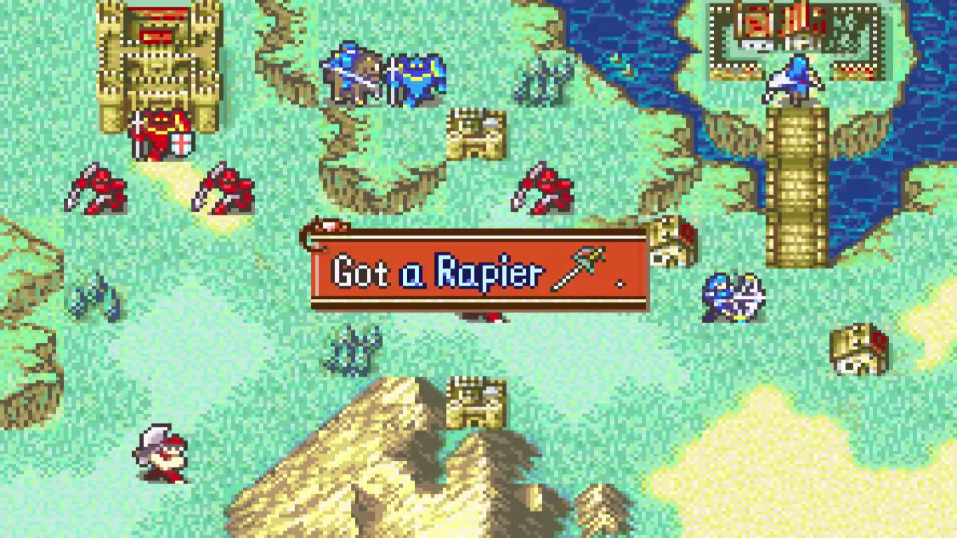
{"action": "key", "text": "x"}
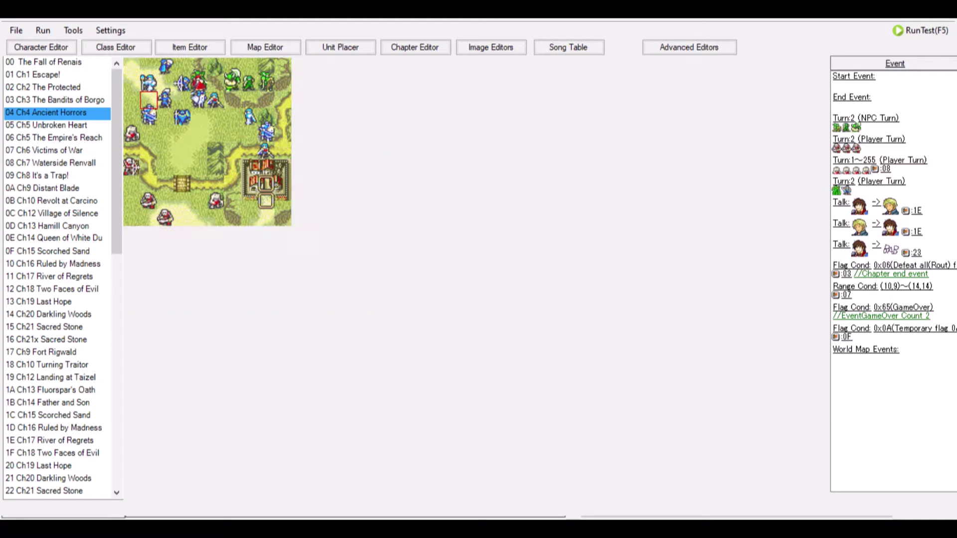
- Open the map of chapter 01 Ch1 Escape! in the Map Editor
{"action": "left_click", "coordinate": [61, 76]}
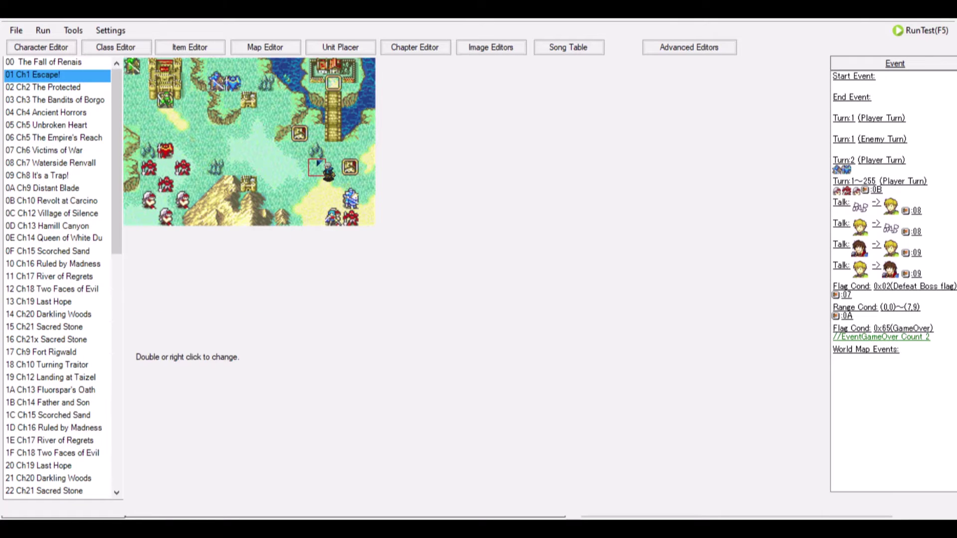
{"action": "left_click_drag", "start_coordinate": [318, 163], "coordinate": [333, 86]}
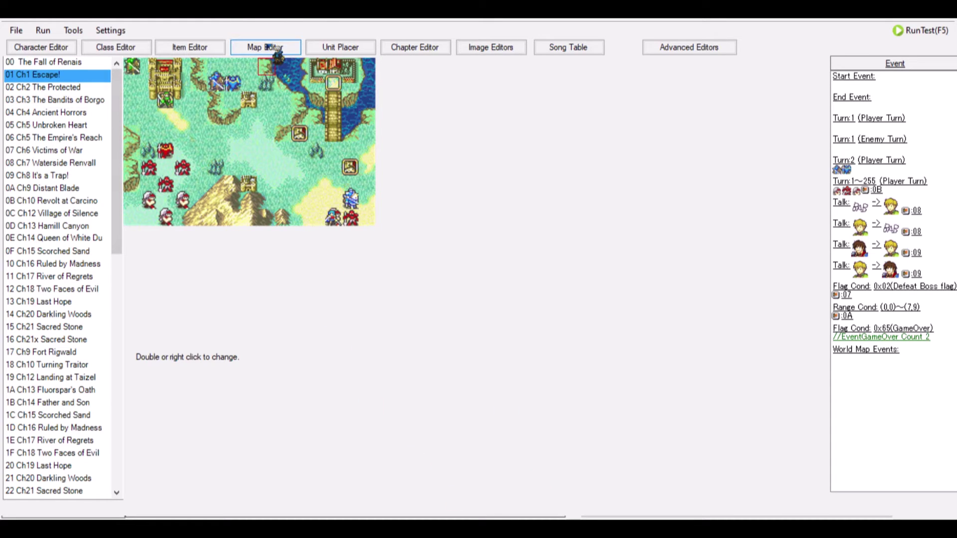
{"action": "left_click", "coordinate": [268, 47]}
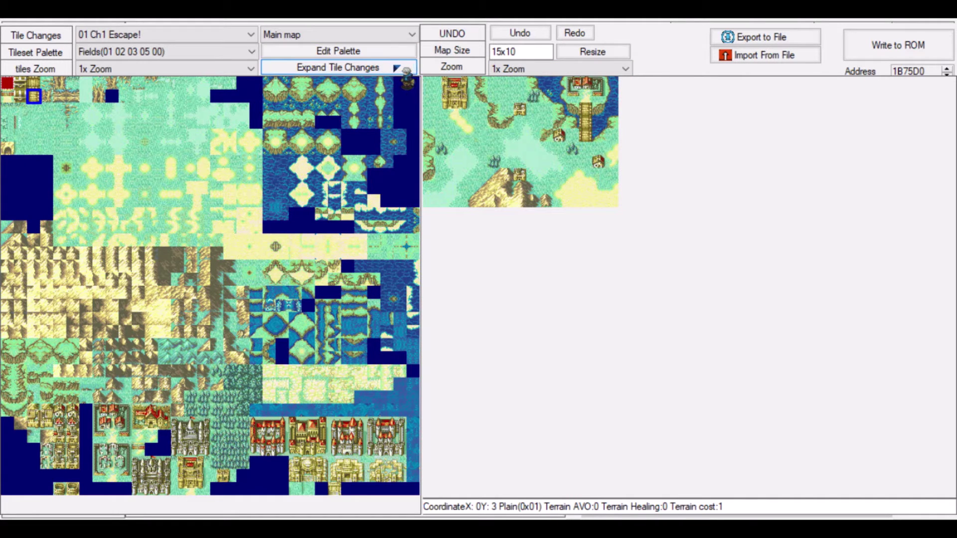
- Add tile change 0x00 to the Ch1 map, paint its 1x1 area with the sandy path tile, and write it to ROM
{"action": "left_click", "coordinate": [397, 68]}
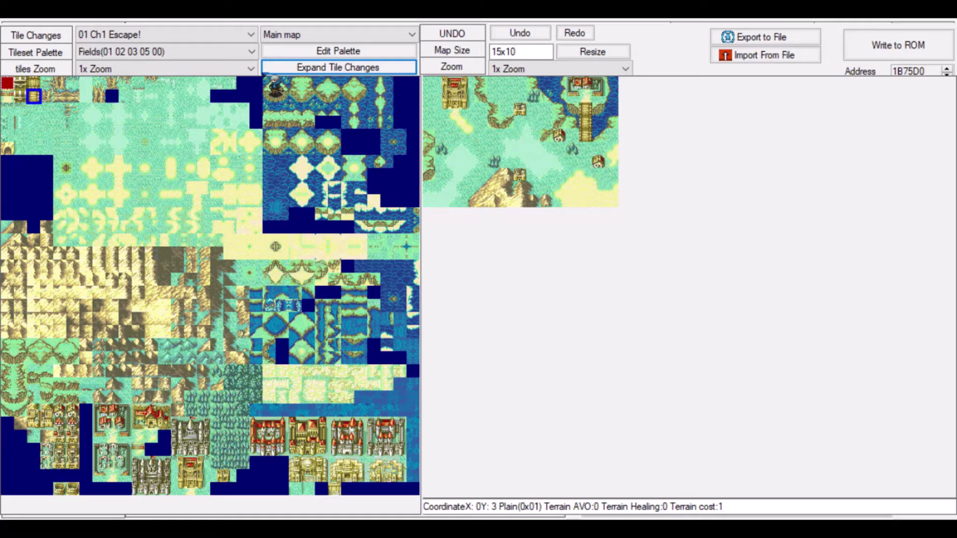
{"action": "left_click", "coordinate": [239, 49]}
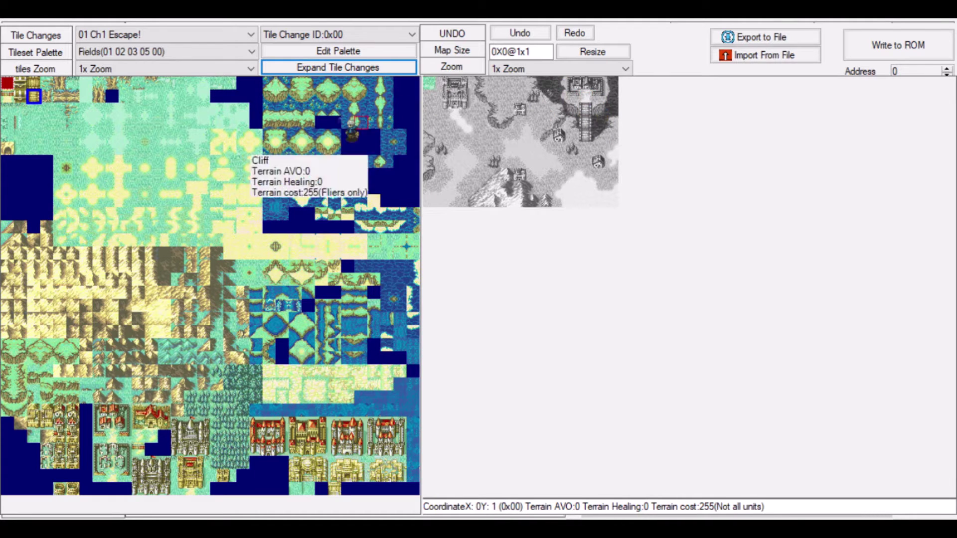
{"action": "left_click", "coordinate": [8, 96]}
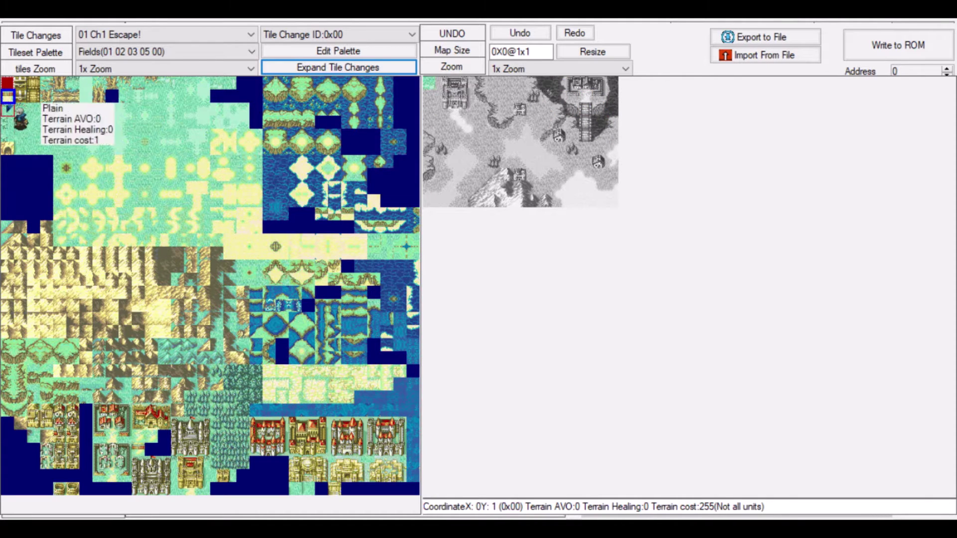
{"action": "left_click", "coordinate": [429, 88]}
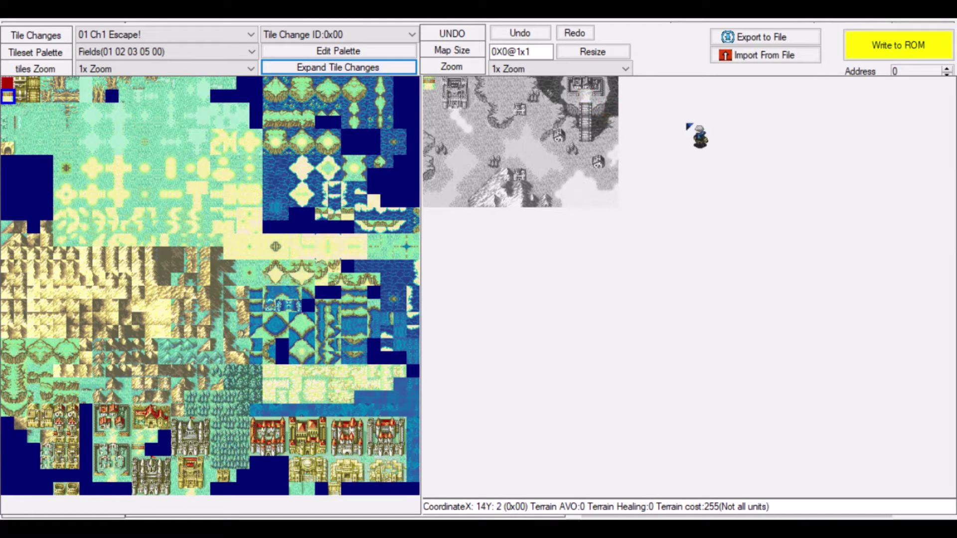
{"action": "left_click", "coordinate": [860, 52]}
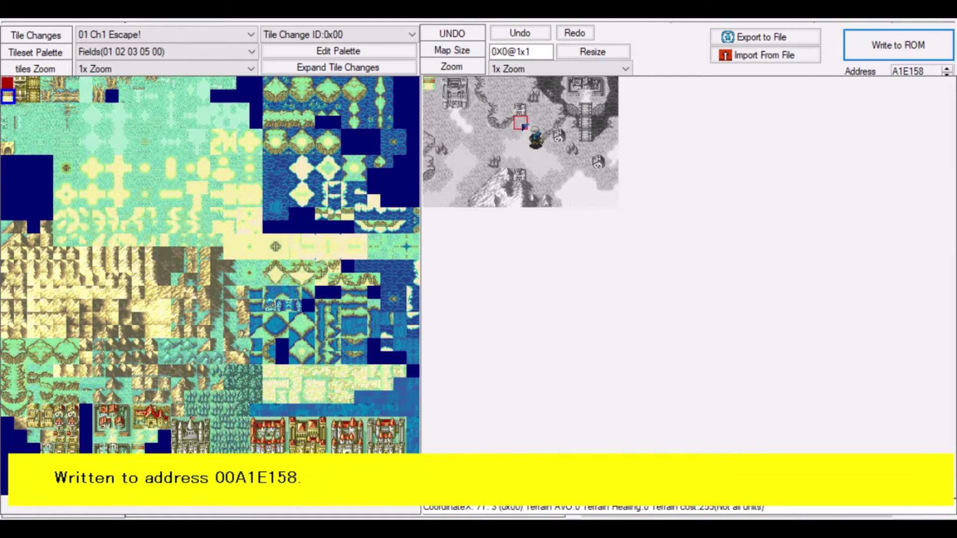
- Move tile change 0x00 to X 14, Y 1 with Resize, then highlight its position and size values
{"action": "left_click", "coordinate": [611, 54]}
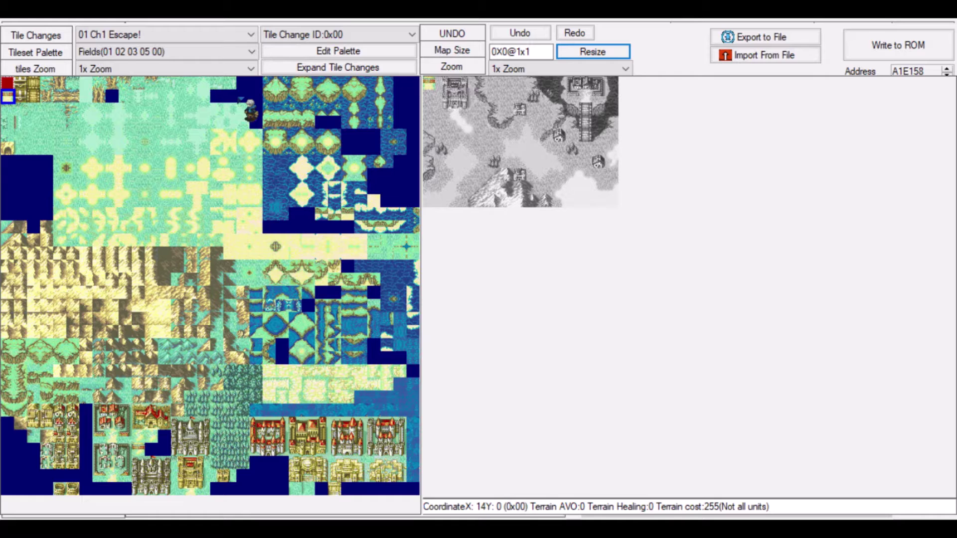
{"action": "left_click", "coordinate": [298, 251]}
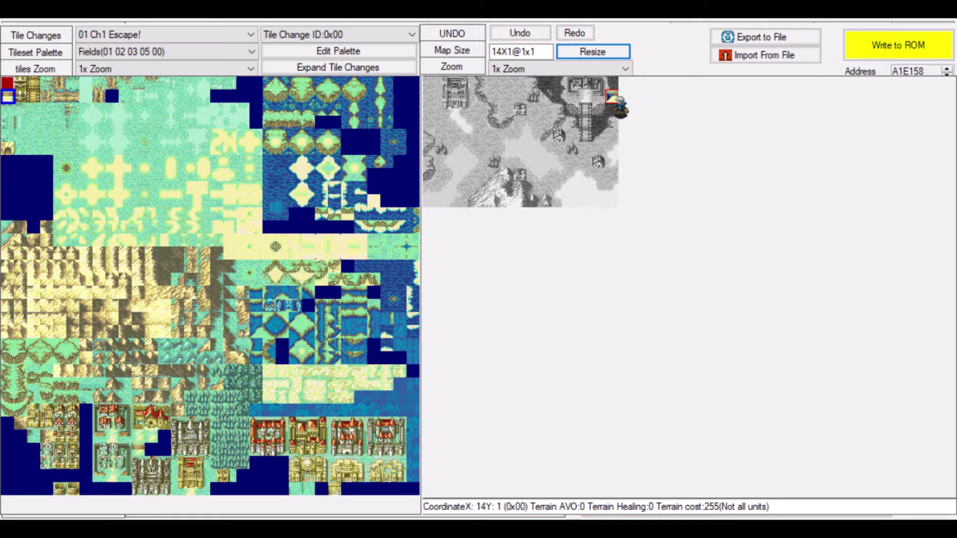
{"action": "left_click_drag", "start_coordinate": [492, 52], "coordinate": [511, 53]}
{"action": "double_click", "coordinate": [499, 54]}
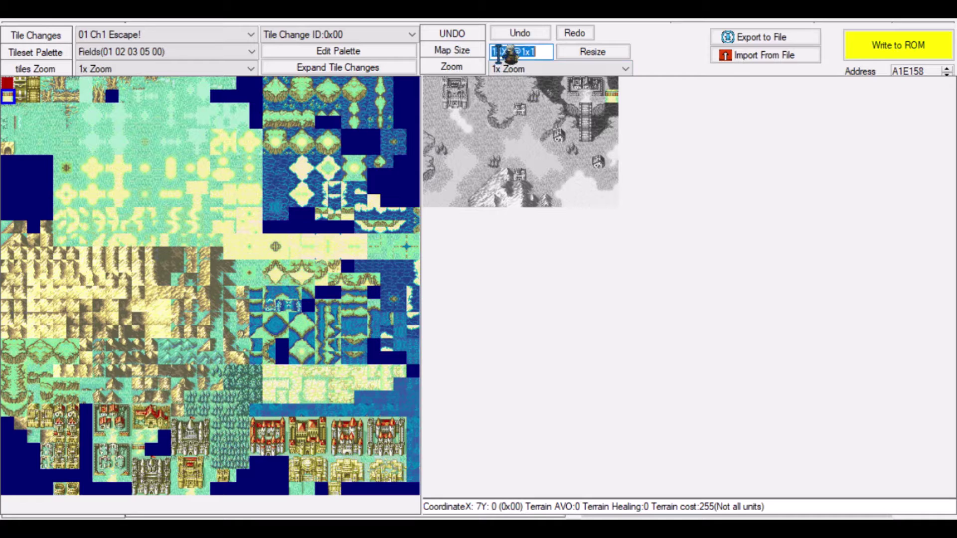
{"action": "left_click", "coordinate": [514, 51]}
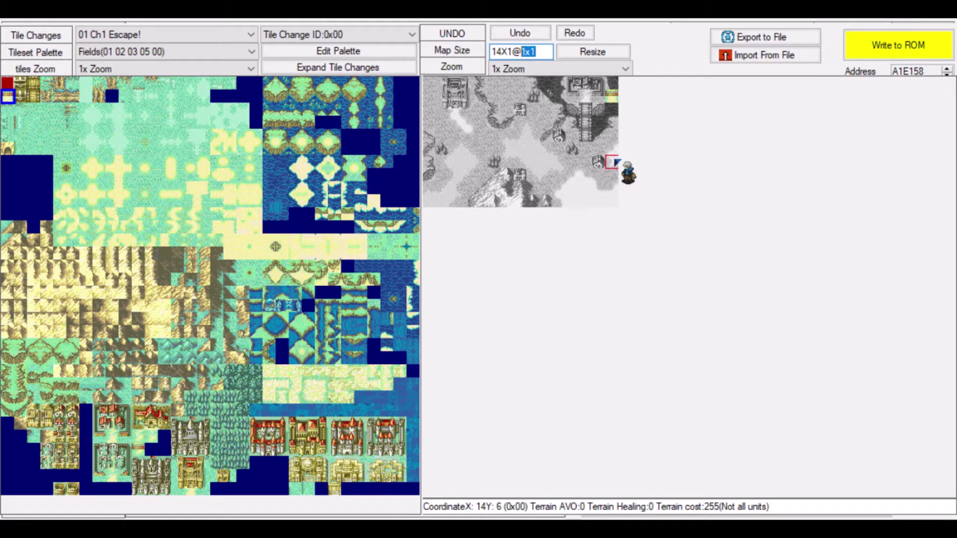
- Place the 1x1 tile change 0x00 over the village gate at X 12, Y 1 and write it to ROM
{"action": "left_click", "coordinate": [587, 54]}
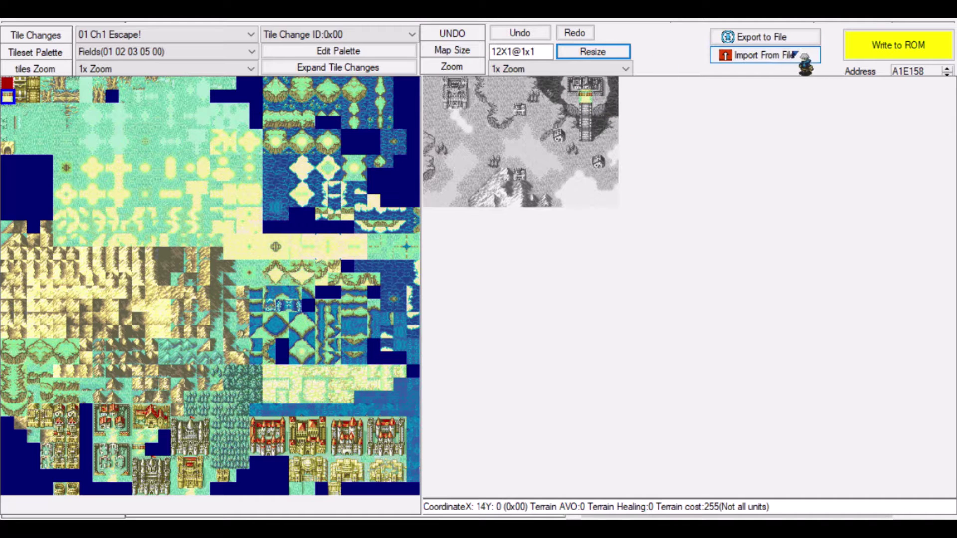
{"action": "left_click", "coordinate": [897, 45]}
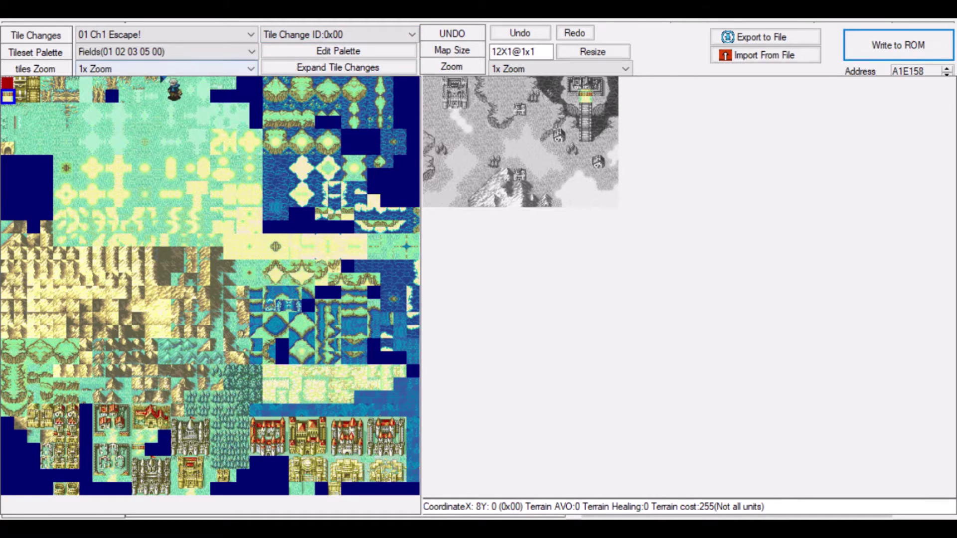
- Add a second tile change, 0x01, and resize its area to 3x2 tiles
{"action": "left_click", "coordinate": [337, 70]}
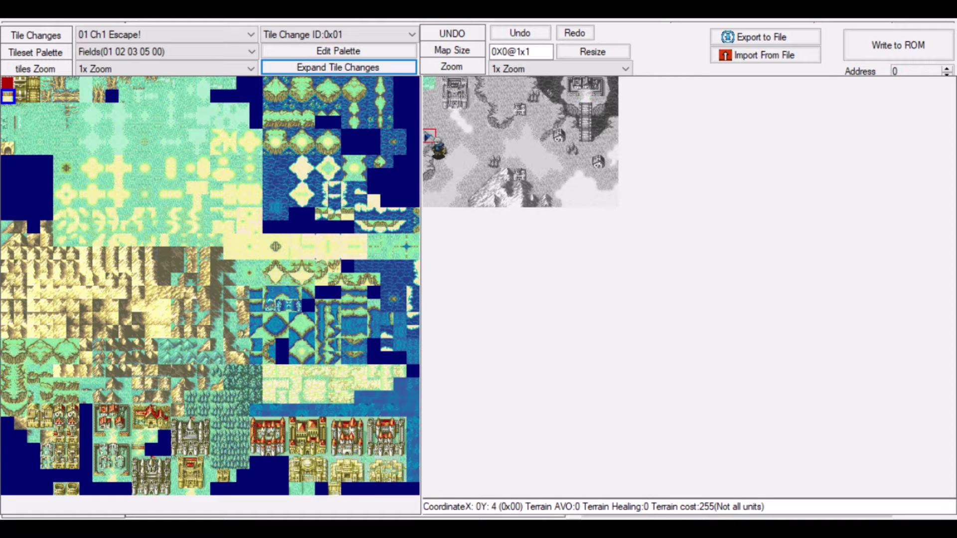
{"action": "left_click", "coordinate": [595, 52]}
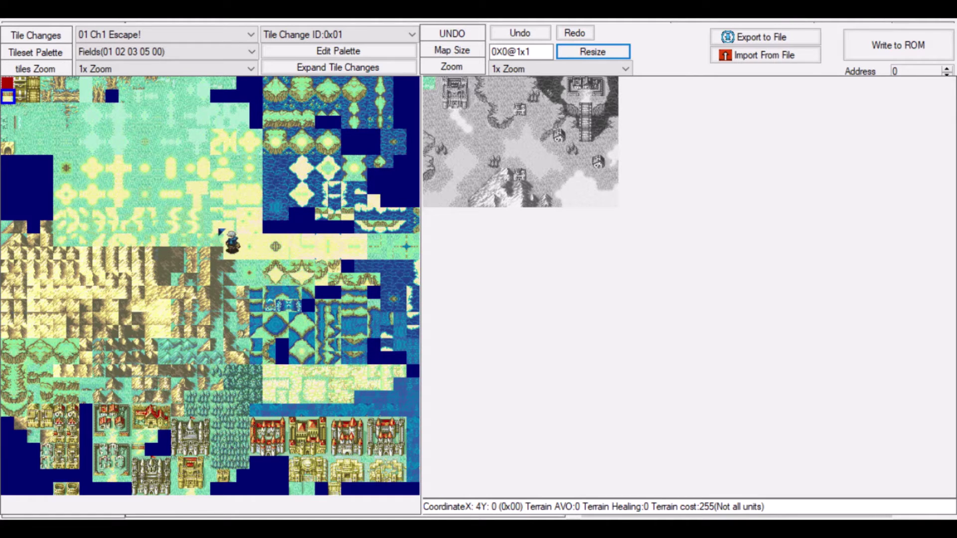
{"action": "left_click", "coordinate": [227, 241]}
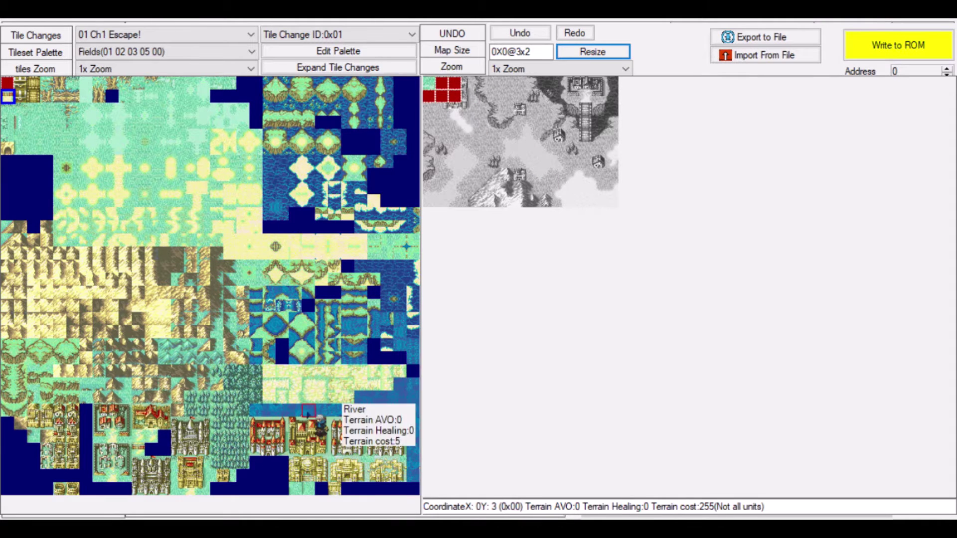
- Fill the 3x2 area of tile change 0x01 with ruined village tiles from the tileset and write it to ROM
{"action": "left_click_drag", "start_coordinate": [101, 412], "coordinate": [123, 412]}
{"action": "mouse_move", "coordinate": [100, 452]}
{"action": "left_mouse_down"}
{"action": "mouse_move", "coordinate": [128, 454]}
{"action": "mouse_move", "coordinate": [126, 476]}
{"action": "left_mouse_up"}
{"action": "left_click", "coordinate": [428, 84]}
{"action": "left_click", "coordinate": [432, 95]}
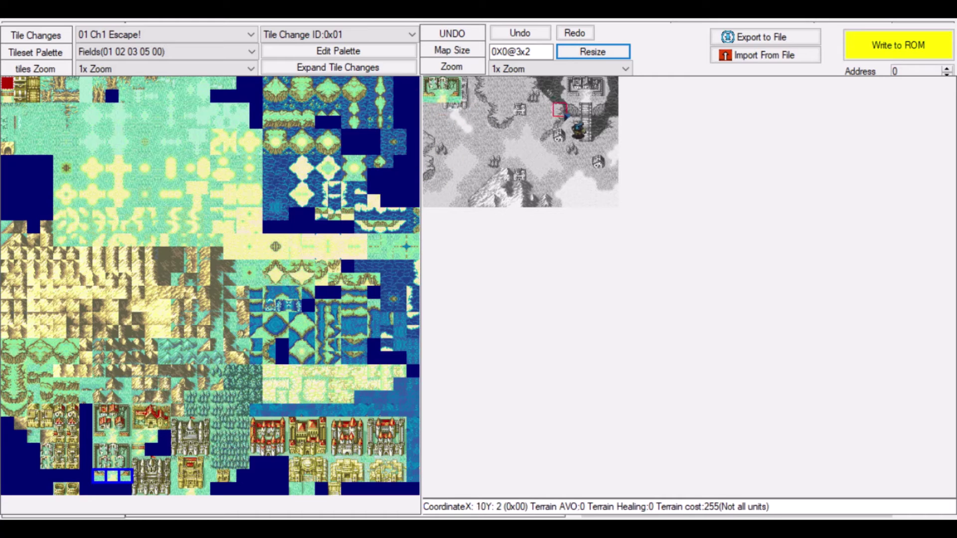
{"action": "left_click", "coordinate": [890, 50]}
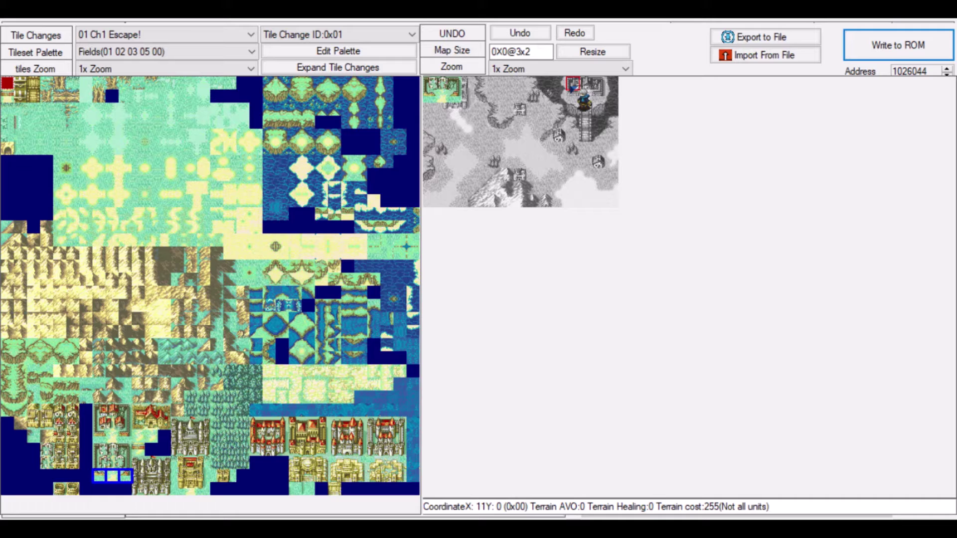
- Move tile change 0x01 onto the village at X 11, Y 0, keeping its 3x2 size, and write it to ROM
{"action": "left_click", "coordinate": [608, 51]}
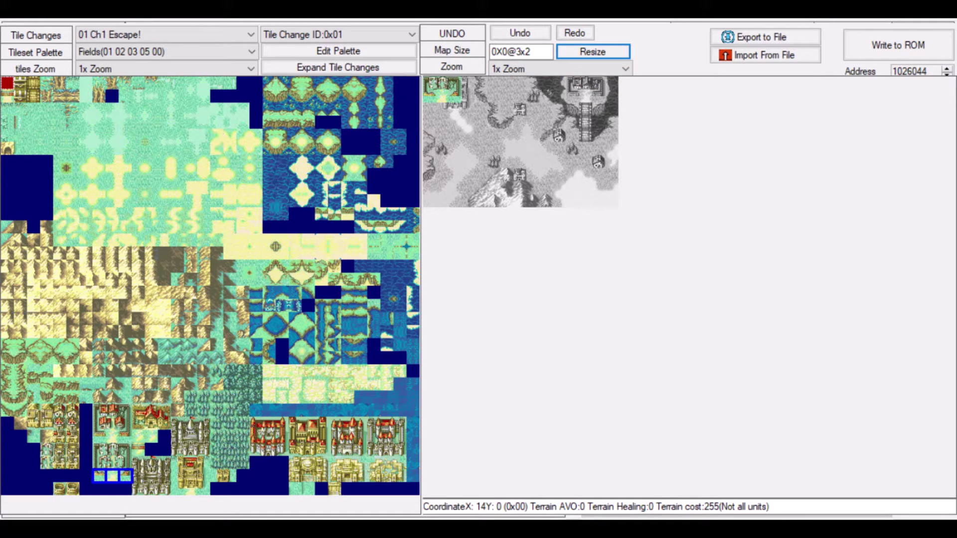
{"action": "left_click", "coordinate": [265, 250]}
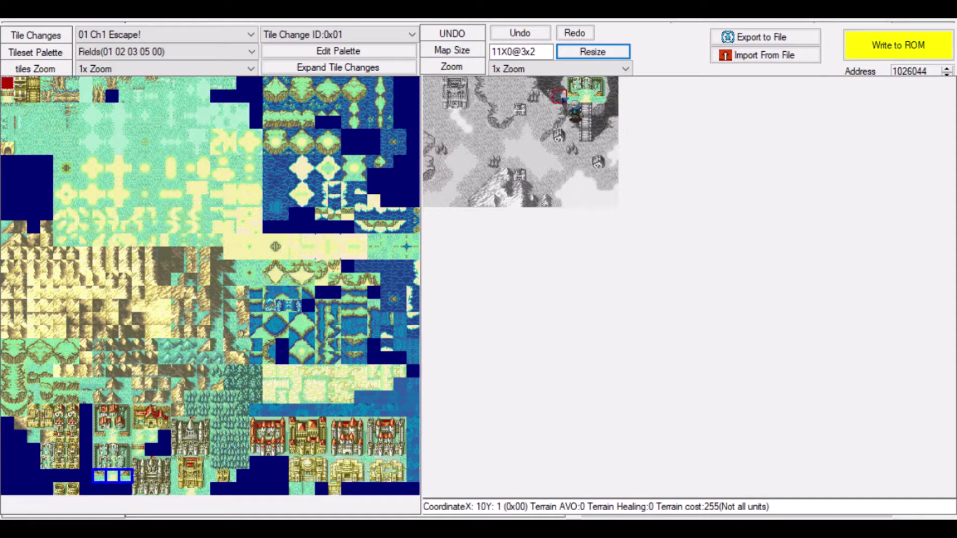
{"action": "left_click", "coordinate": [900, 51]}
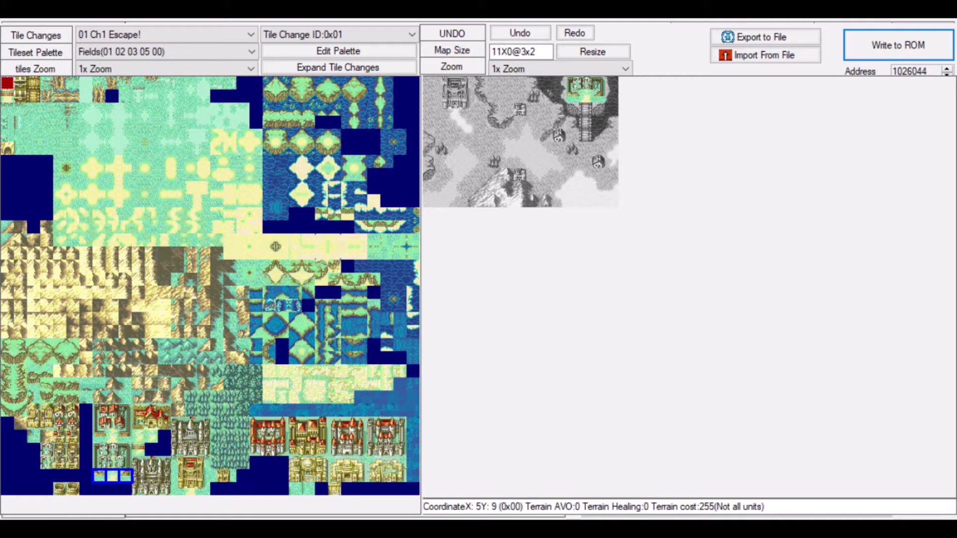
- Switch to the map object events and review the event type and type options of the existing Visit Village entry
{"action": "key", "text": "alt+Tab"}
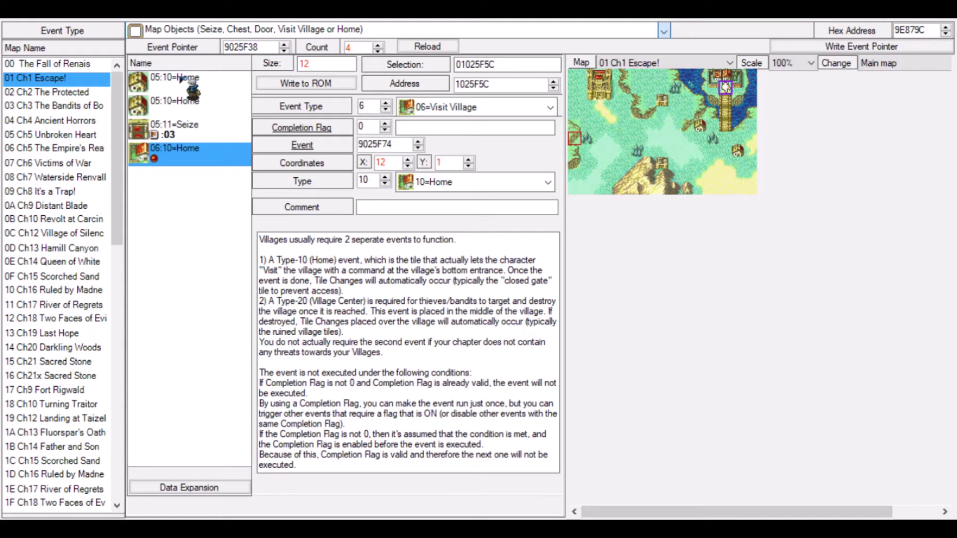
{"action": "left_click", "coordinate": [826, 291]}
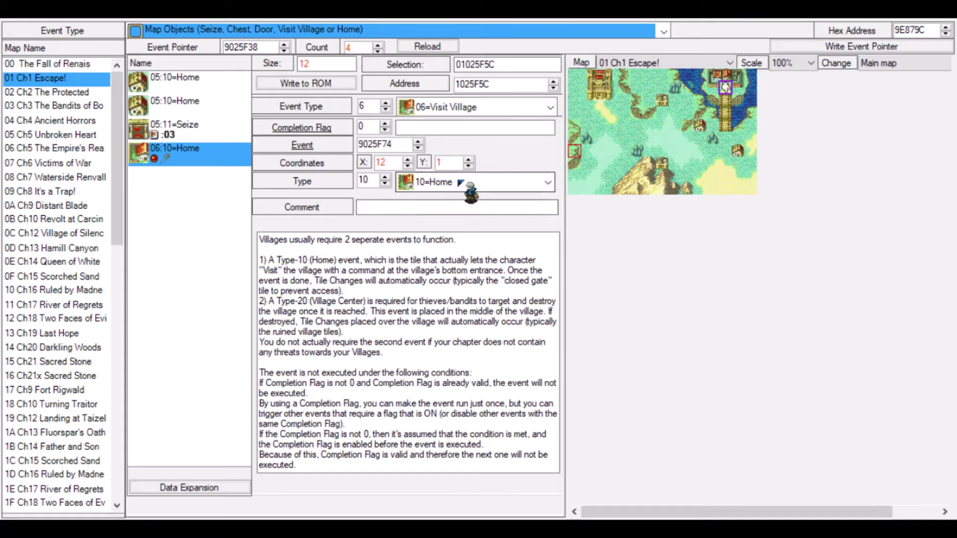
{"action": "left_click", "coordinate": [441, 180]}
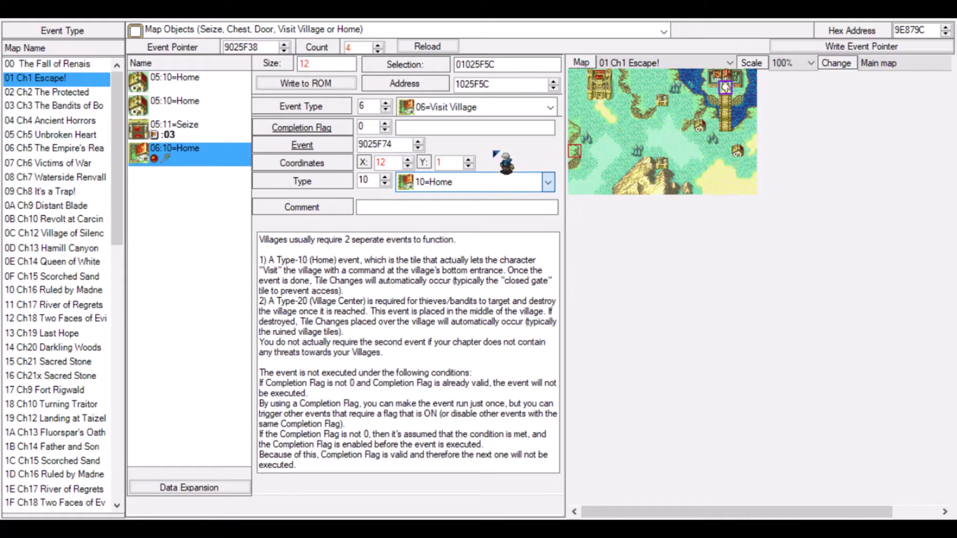
{"action": "left_click", "coordinate": [518, 106]}
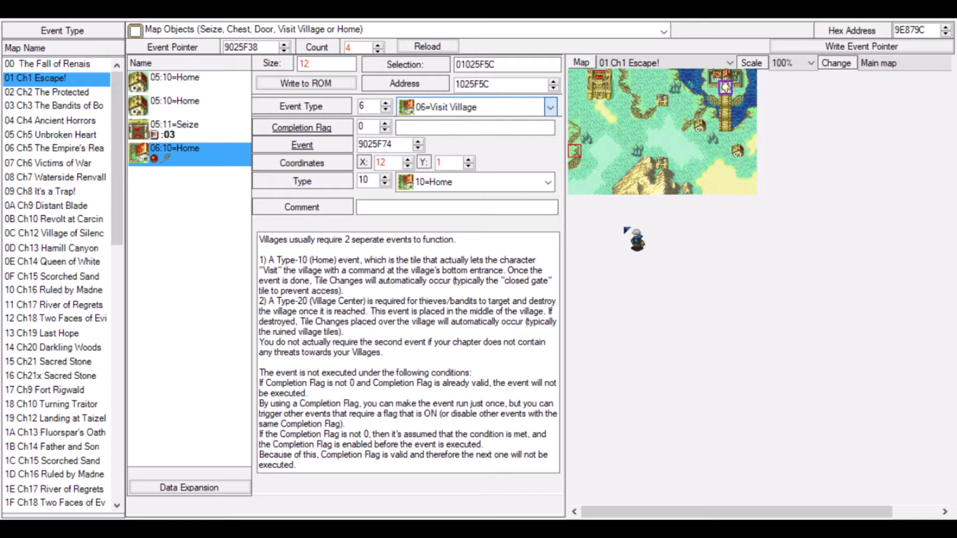
{"action": "left_click", "coordinate": [508, 183]}
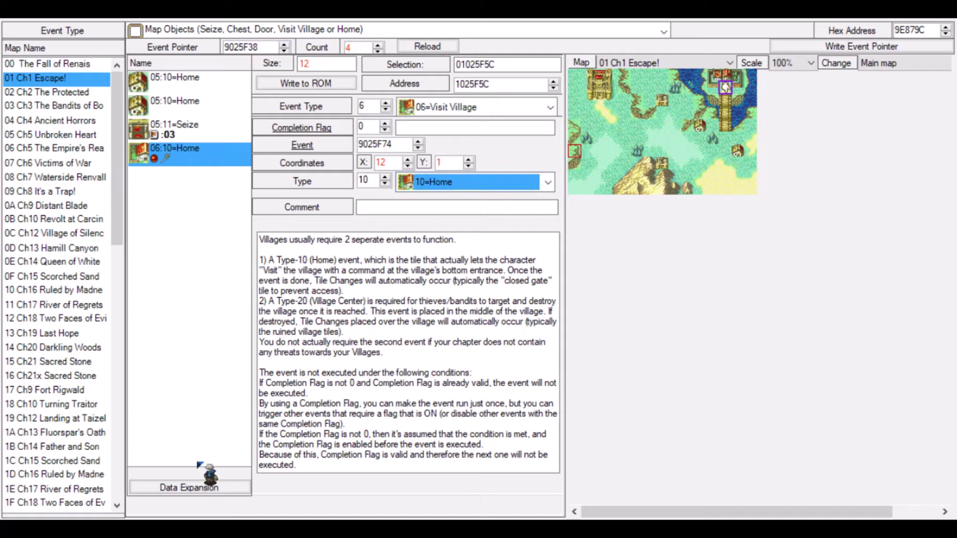
- Add a fifth map object as a 06=Visit Village event of type 20=Village Center (Thief Target) and write it to ROM
{"action": "left_click", "coordinate": [202, 486]}
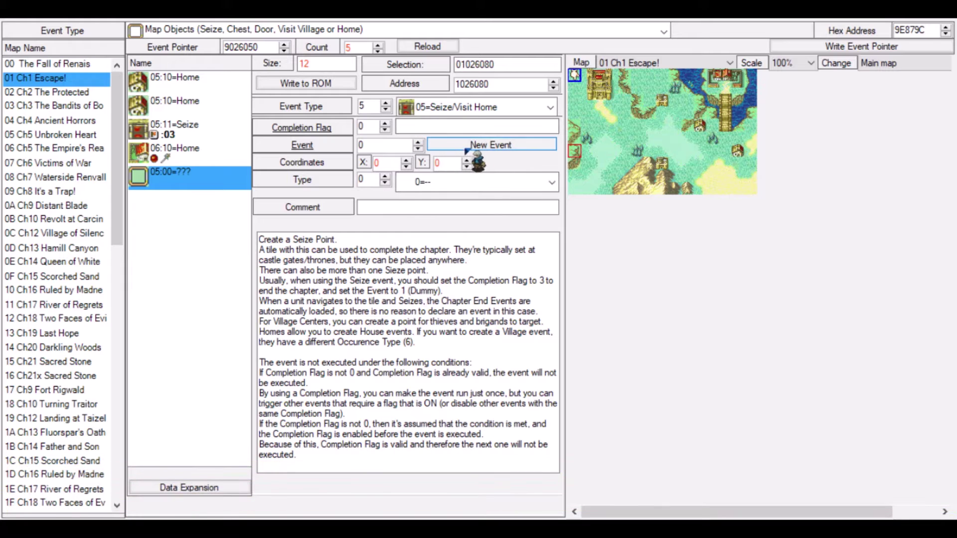
{"action": "left_click", "coordinate": [418, 107]}
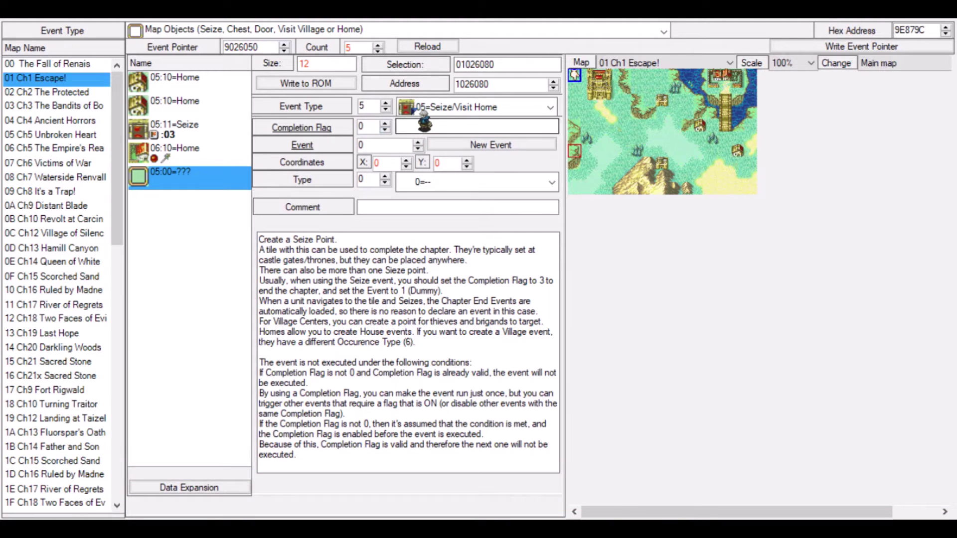
{"action": "left_click", "coordinate": [423, 124]}
{"action": "left_click", "coordinate": [463, 184]}
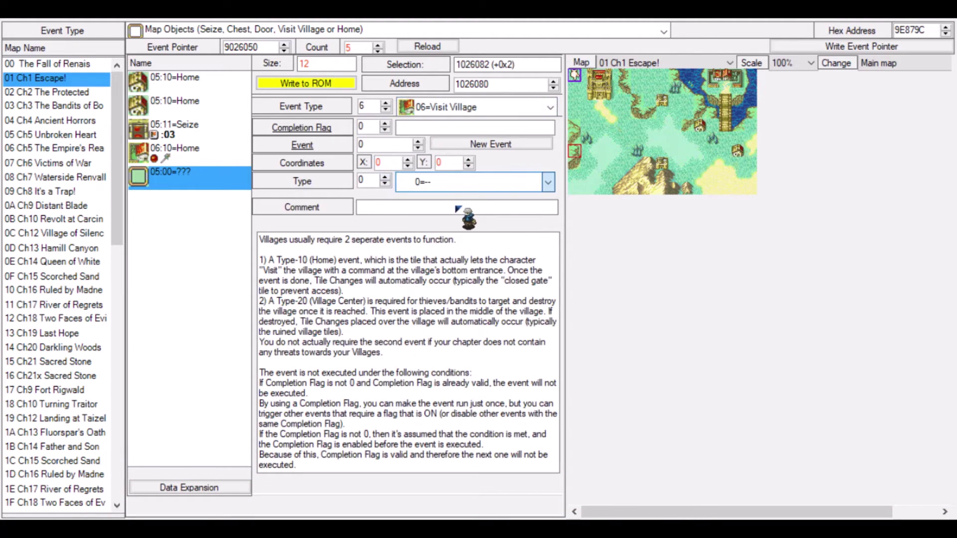
{"action": "left_click", "coordinate": [455, 208]}
{"action": "left_click", "coordinate": [338, 83]}
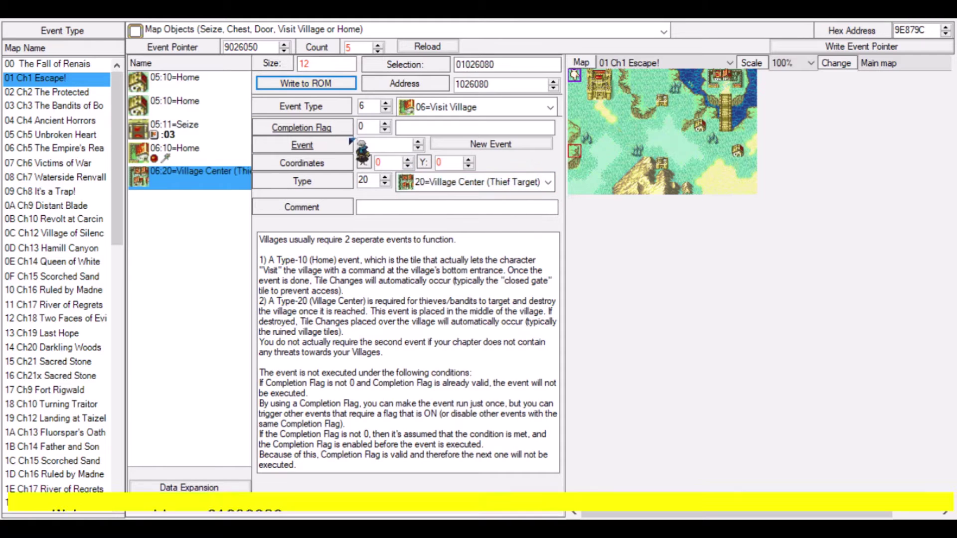
- Place the Village Center event at X 12, Y 0, assign it Event 1 (Dummy Event), and write it to ROM
{"action": "left_click", "coordinate": [408, 160]}
{"action": "left_click", "coordinate": [407, 159]}
{"action": "left_click", "coordinate": [407, 159]}
{"action": "left_click", "coordinate": [407, 160]}
{"action": "left_click", "coordinate": [407, 160]}
{"action": "left_click", "coordinate": [407, 159]}
{"action": "left_click", "coordinate": [407, 160]}
{"action": "left_click", "coordinate": [407, 160]}
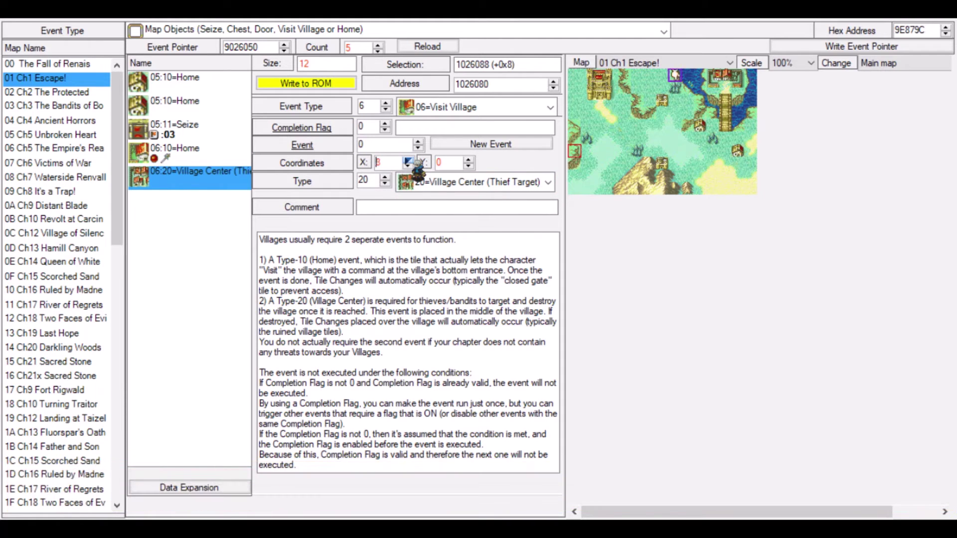
{"action": "left_click", "coordinate": [407, 161]}
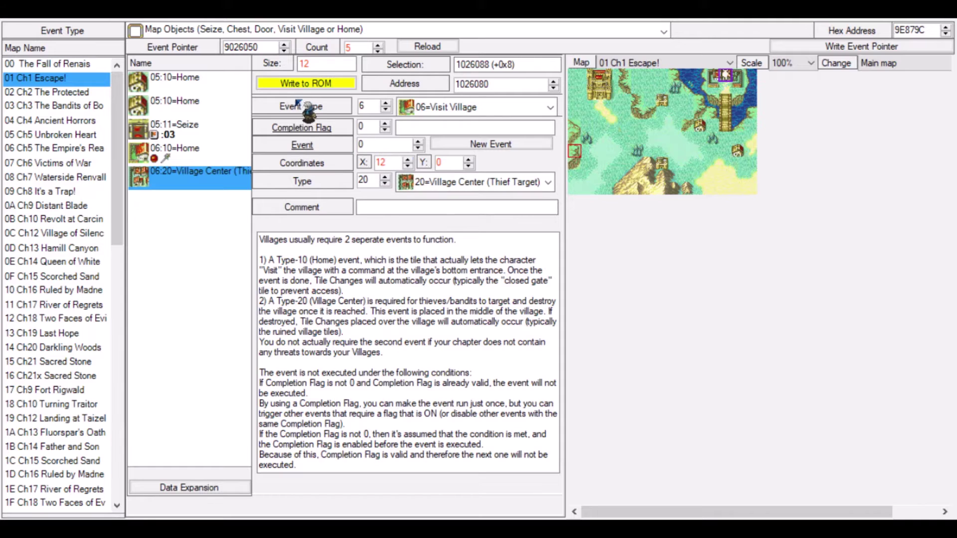
{"action": "left_click", "coordinate": [305, 83]}
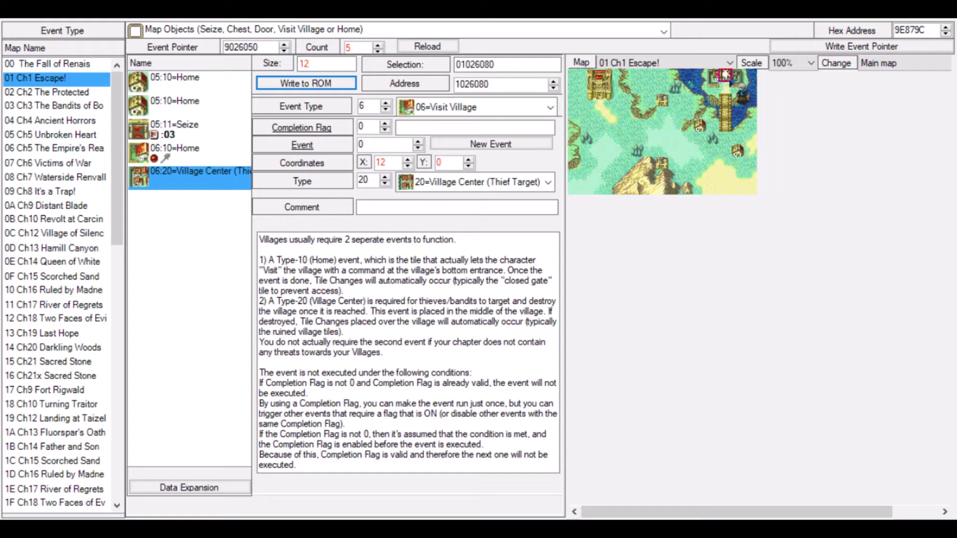
{"action": "left_click", "coordinate": [417, 141]}
{"action": "left_click", "coordinate": [319, 83]}
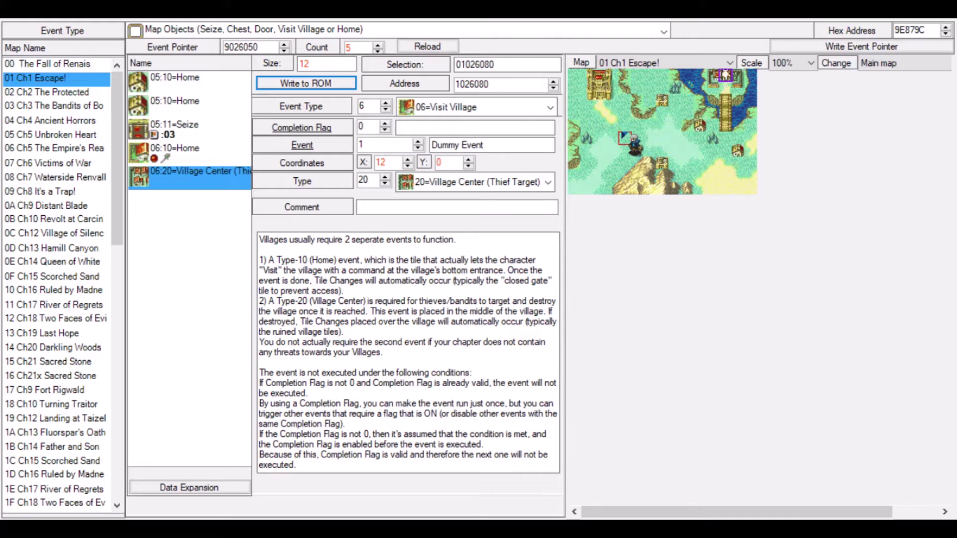
- Open the village visit script at 1025F74 and examine its active-unit check, conditional jump and matching label
{"action": "left_click_drag", "start_coordinate": [621, 134], "coordinate": [279, 152]}
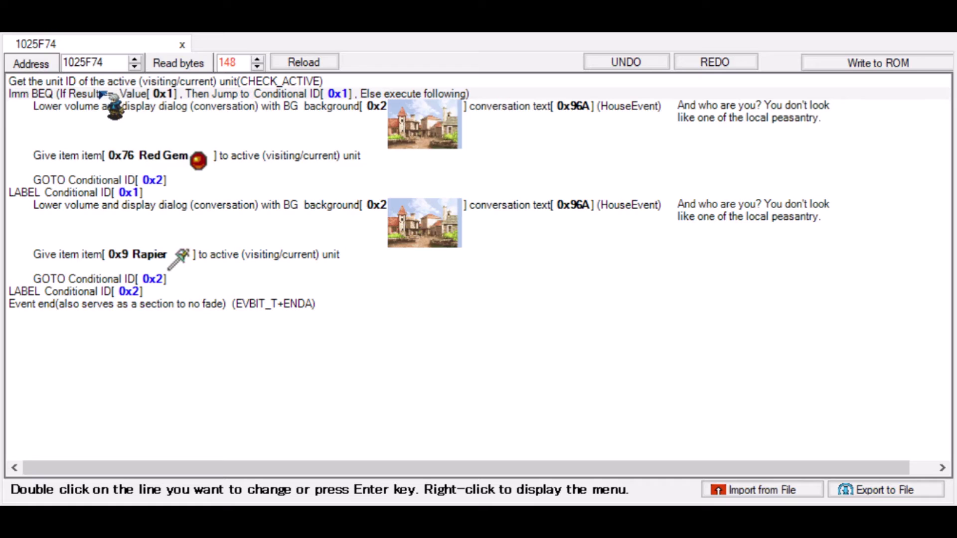
{"action": "left_click", "coordinate": [39, 80]}
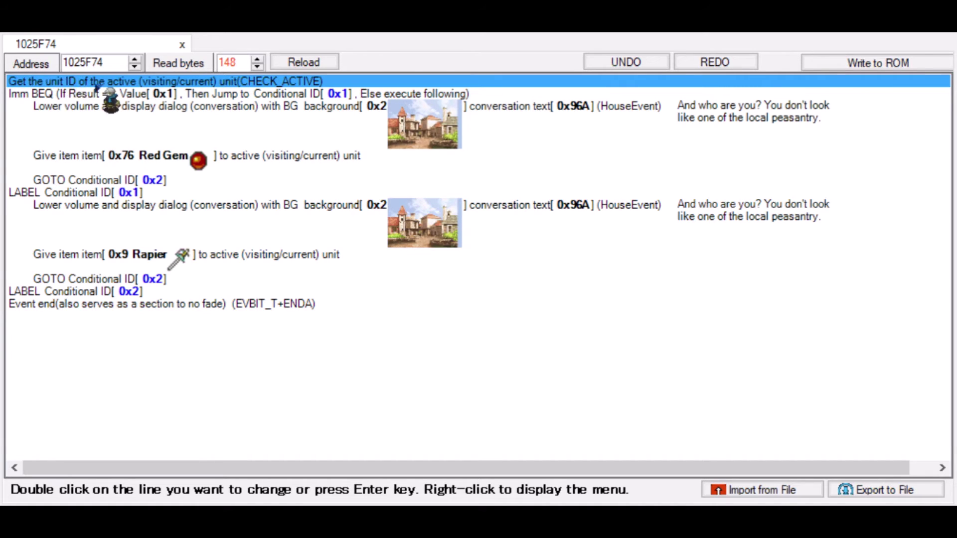
{"action": "left_click", "coordinate": [162, 94]}
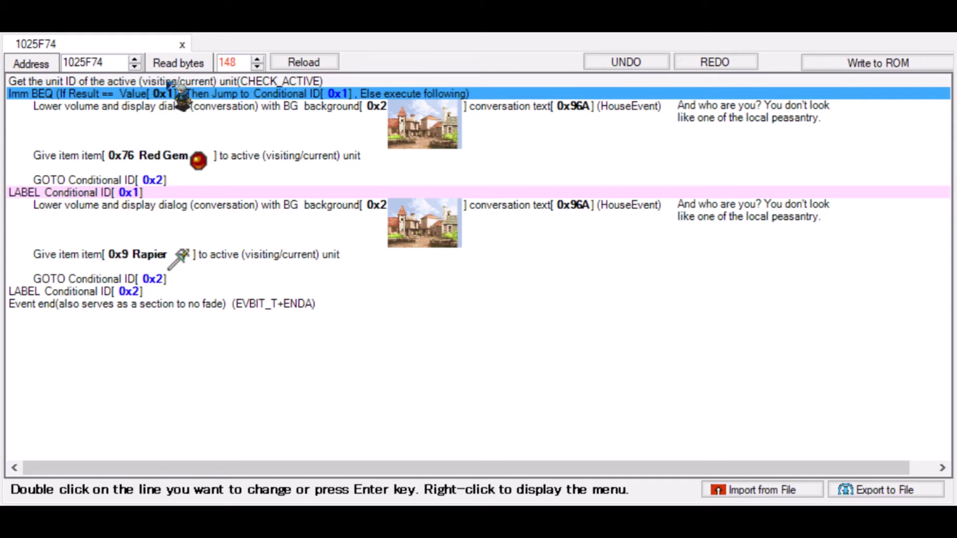
{"action": "left_click", "coordinate": [108, 81]}
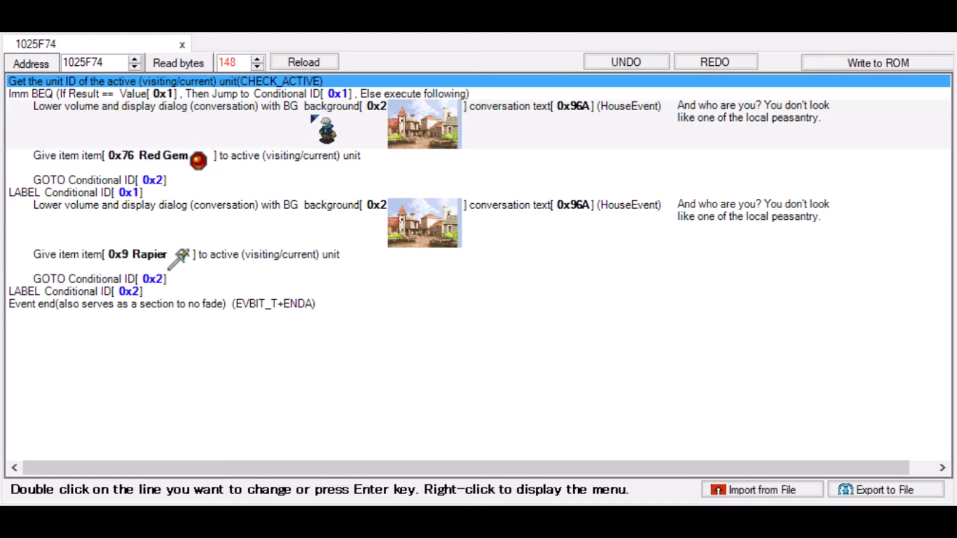
{"action": "left_click", "coordinate": [143, 192]}
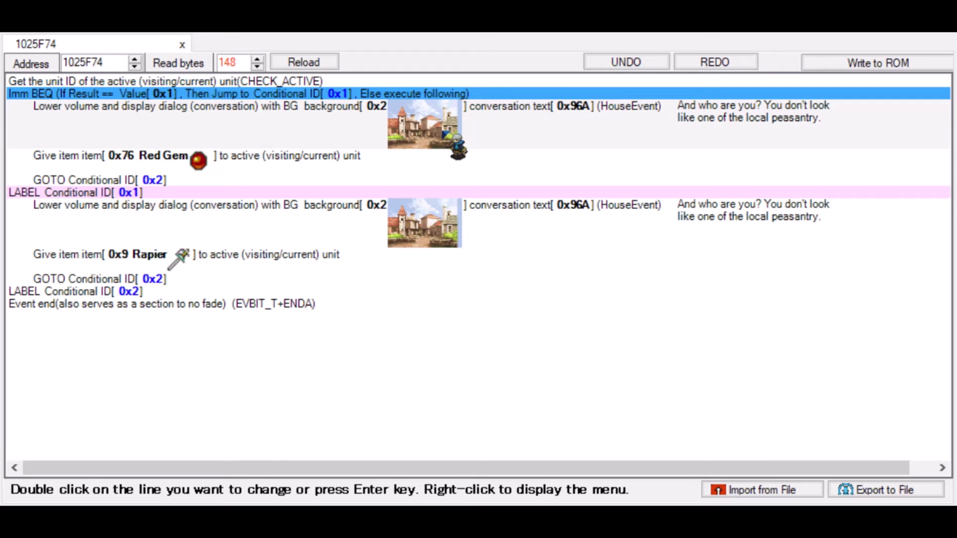
- Try a duplicate unit condition with value 3, delete it again and write the script to ROM
{"action": "key", "text": "ctrl+v"}
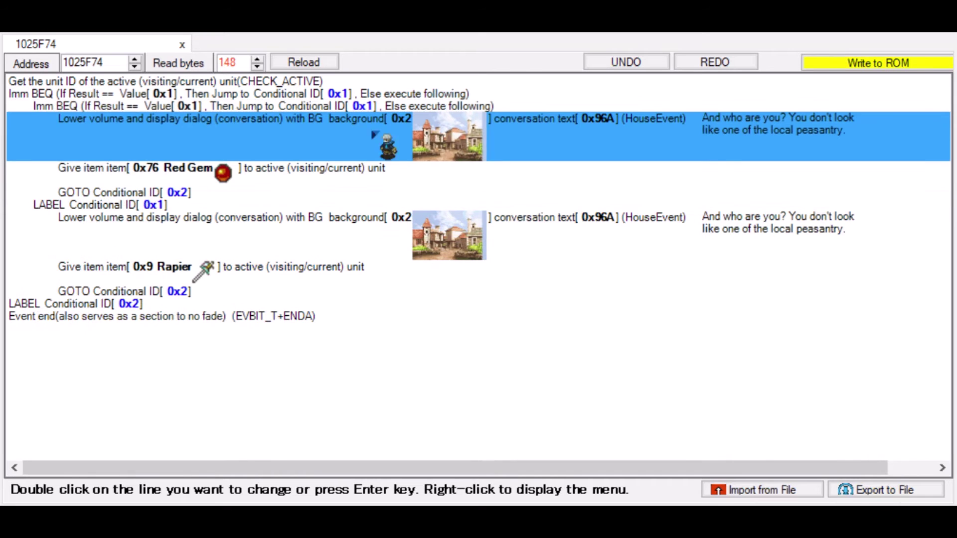
{"action": "double_click", "coordinate": [305, 96]}
{"action": "left_click", "coordinate": [306, 107]}
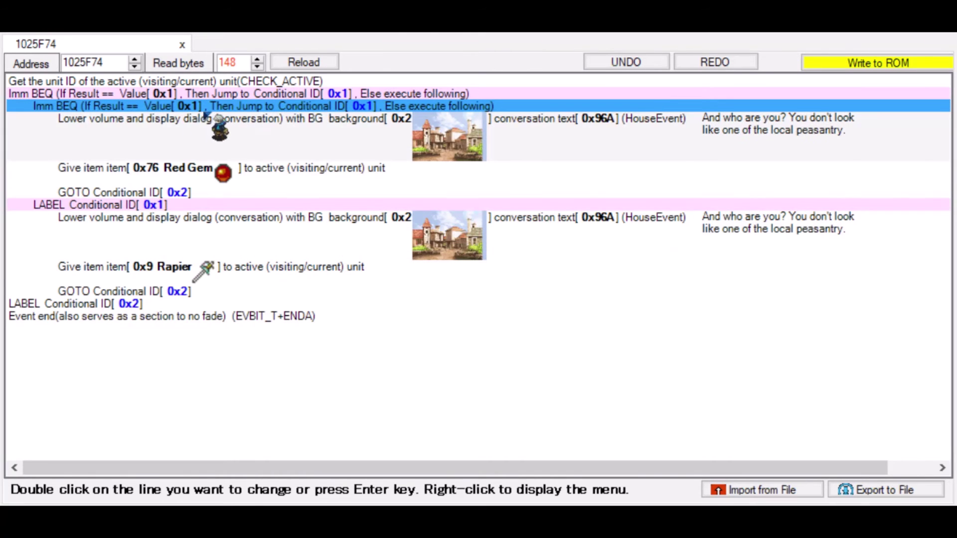
{"action": "key", "text": "Return"}
{"action": "left_click", "coordinate": [214, 137]}
{"action": "left_click", "coordinate": [214, 137]}
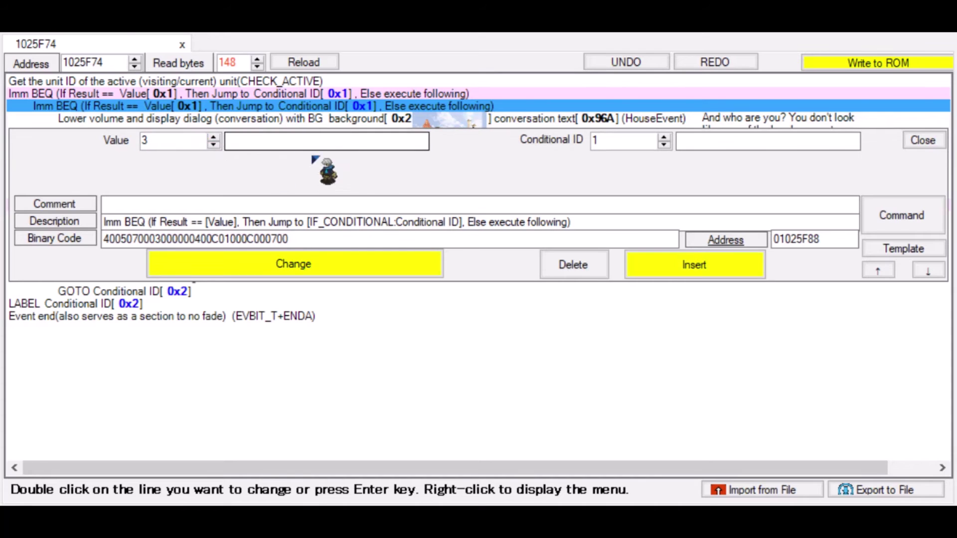
{"action": "key", "text": "Escape"}
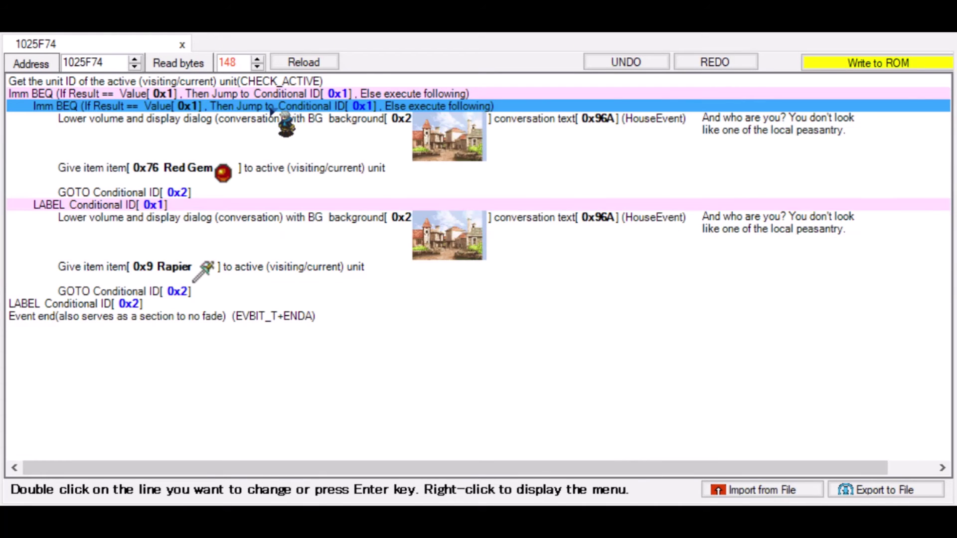
{"action": "key", "text": "Delete"}
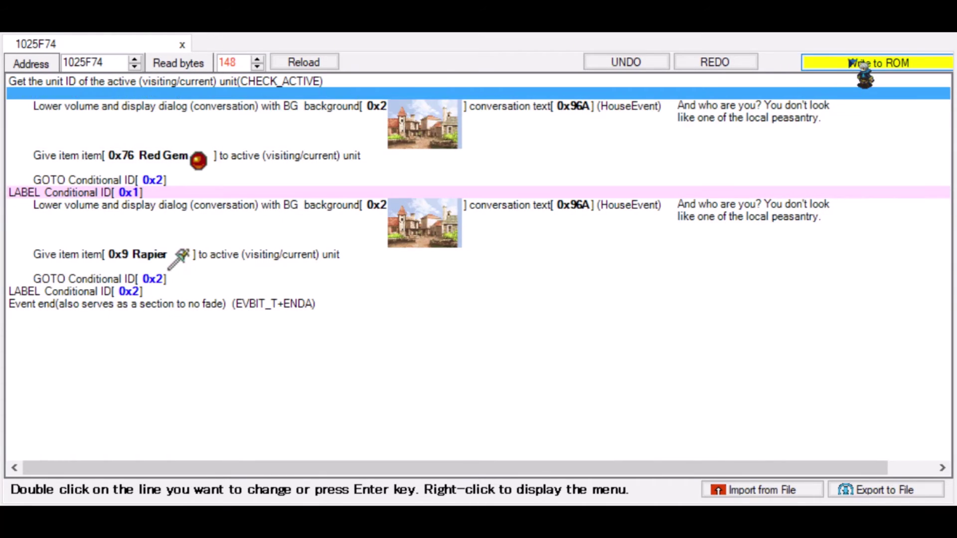
{"action": "left_click", "coordinate": [853, 63]}
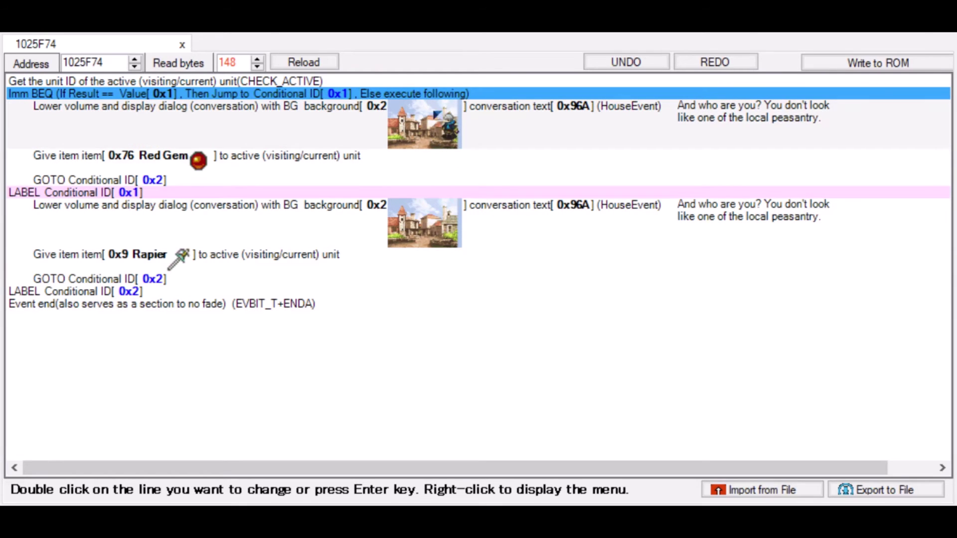
- Examine the dialog, Red Gem reward and GOTO lines of the first branch and how they lead to label 0x2
{"action": "left_click", "coordinate": [493, 109]}
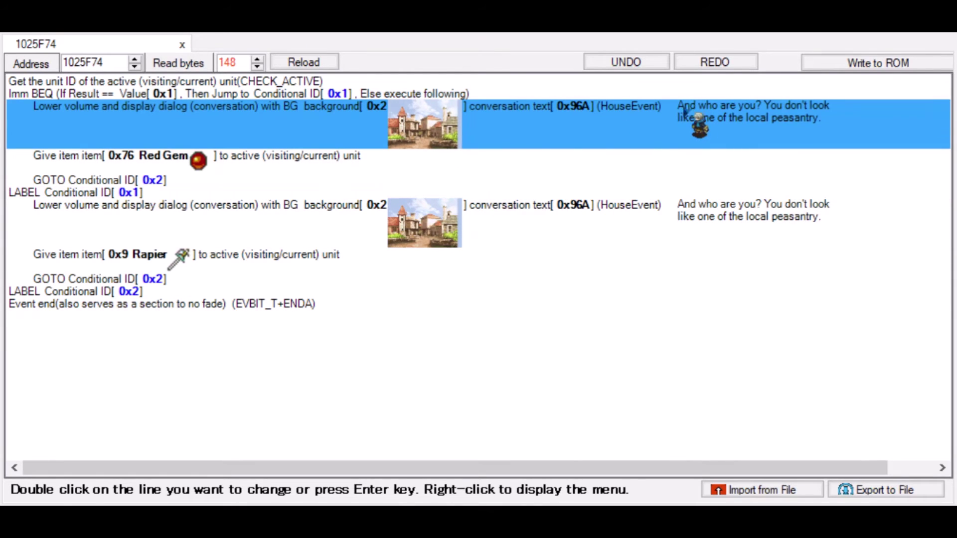
{"action": "left_click", "coordinate": [162, 156]}
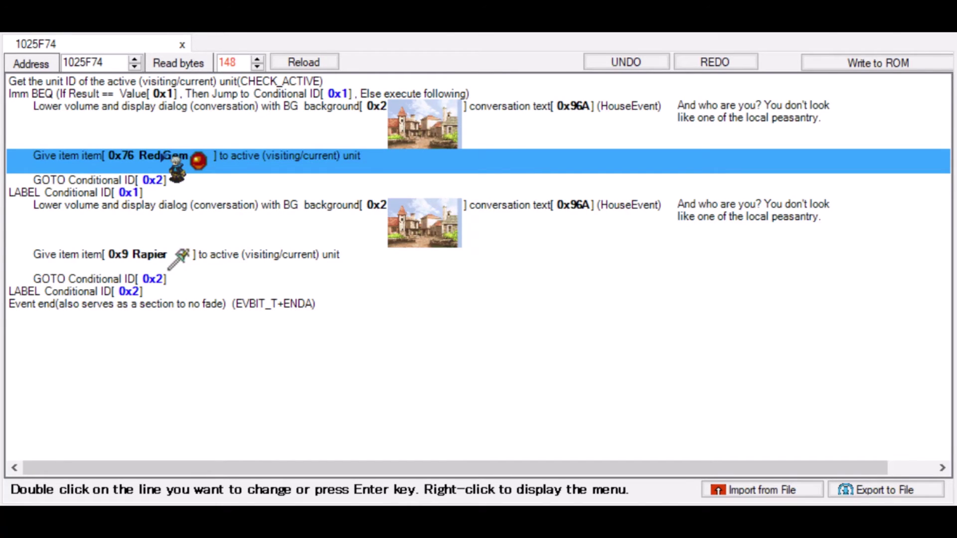
{"action": "left_click", "coordinate": [168, 182]}
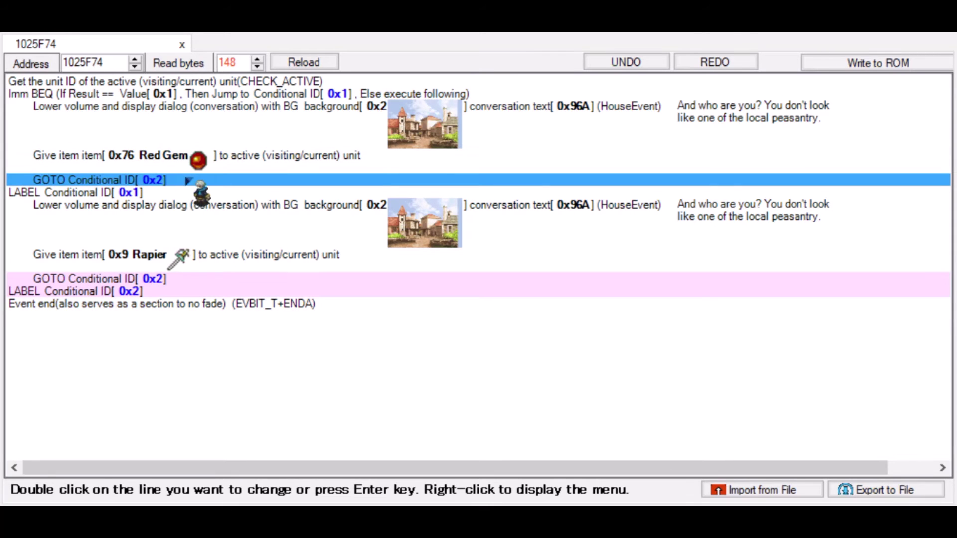
{"action": "left_click_drag", "start_coordinate": [168, 184], "coordinate": [174, 280]}
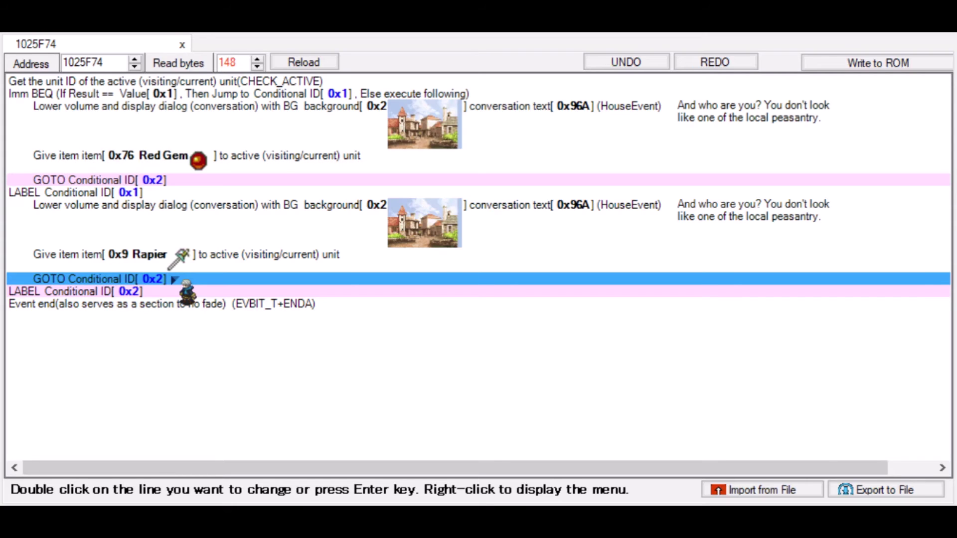
{"action": "mouse_move", "coordinate": [174, 280]}
{"action": "left_mouse_down"}
{"action": "mouse_move", "coordinate": [184, 177]}
{"action": "mouse_move", "coordinate": [149, 171]}
{"action": "mouse_move", "coordinate": [91, 183]}
{"action": "mouse_move", "coordinate": [231, 186]}
{"action": "mouse_move", "coordinate": [517, 92]}
{"action": "mouse_move", "coordinate": [459, 116]}
{"action": "mouse_move", "coordinate": [448, 234]}
{"action": "mouse_move", "coordinate": [471, 244]}
{"action": "mouse_move", "coordinate": [470, 222]}
{"action": "mouse_move", "coordinate": [230, 157]}
{"action": "mouse_move", "coordinate": [95, 177]}
{"action": "mouse_move", "coordinate": [32, 173]}
{"action": "mouse_move", "coordinate": [176, 178]}
{"action": "mouse_move", "coordinate": [149, 178]}
{"action": "mouse_move", "coordinate": [164, 255]}
{"action": "mouse_move", "coordinate": [154, 300]}
{"action": "left_mouse_up"}
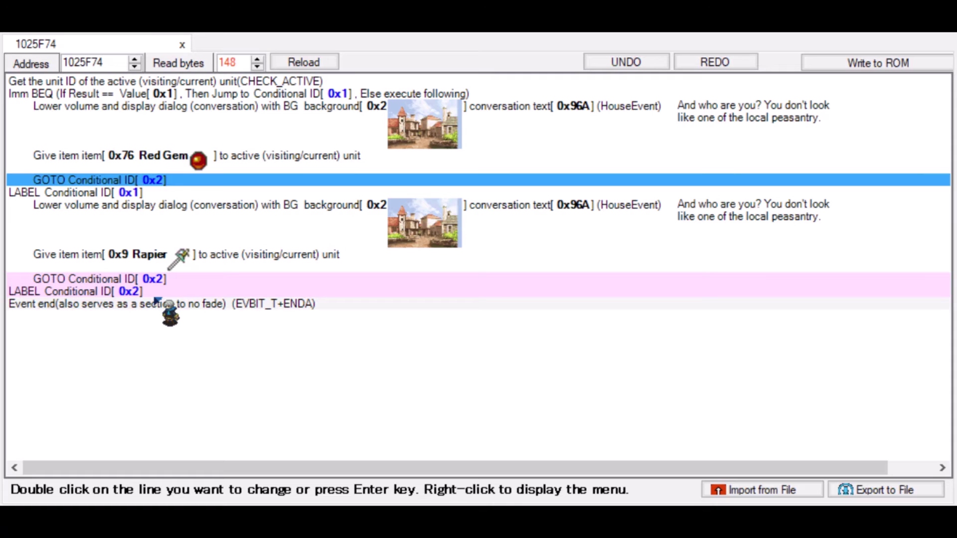
{"action": "mouse_move", "coordinate": [154, 300]}
{"action": "left_mouse_down"}
{"action": "mouse_move", "coordinate": [252, 209]}
{"action": "mouse_move", "coordinate": [540, 196]}
{"action": "mouse_move", "coordinate": [558, 233]}
{"action": "mouse_move", "coordinate": [224, 187]}
{"action": "mouse_move", "coordinate": [255, 145]}
{"action": "mouse_move", "coordinate": [244, 182]}
{"action": "left_mouse_up"}
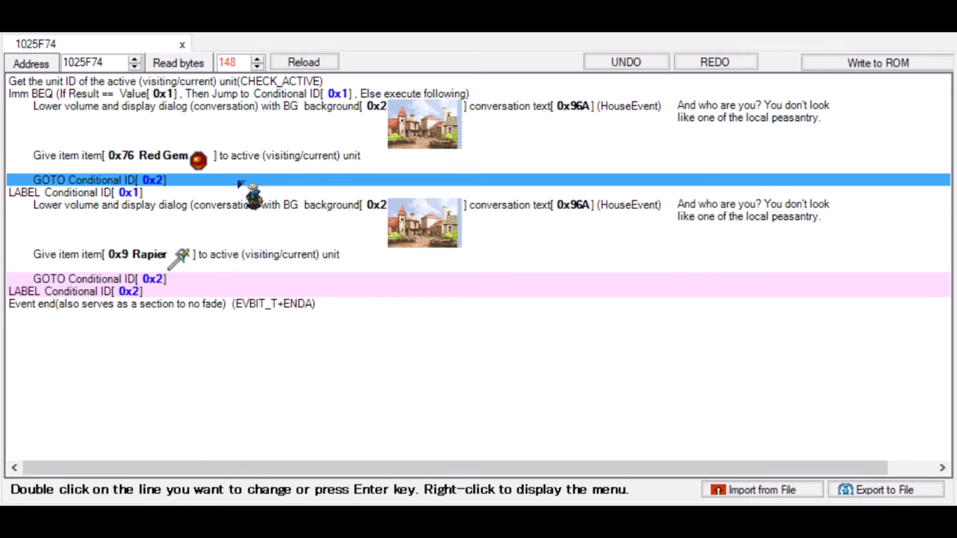
- Insert an Execute tile change command with ID 1 in the Red Gem branch and move it above the GOTO 0x2 line
{"action": "double_click", "coordinate": [245, 180]}
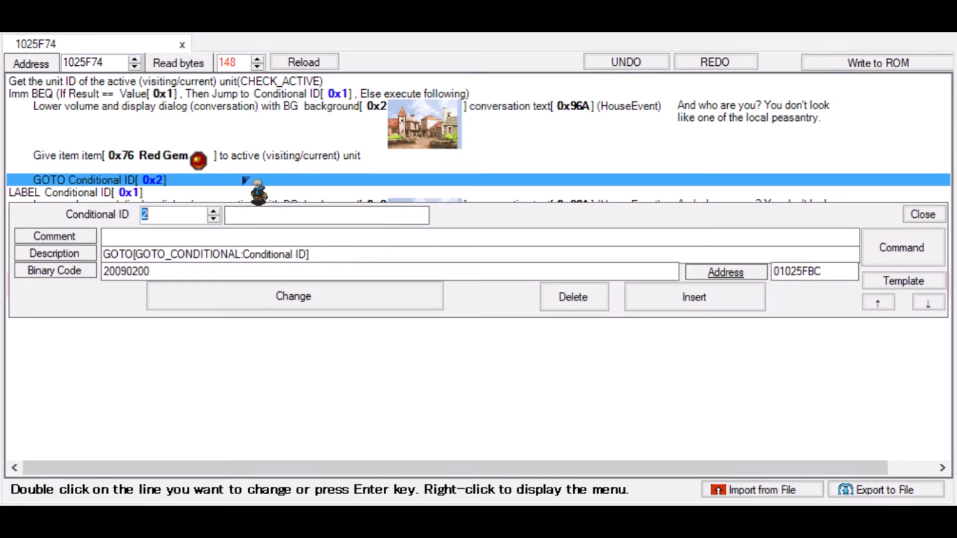
{"action": "left_click", "coordinate": [905, 248]}
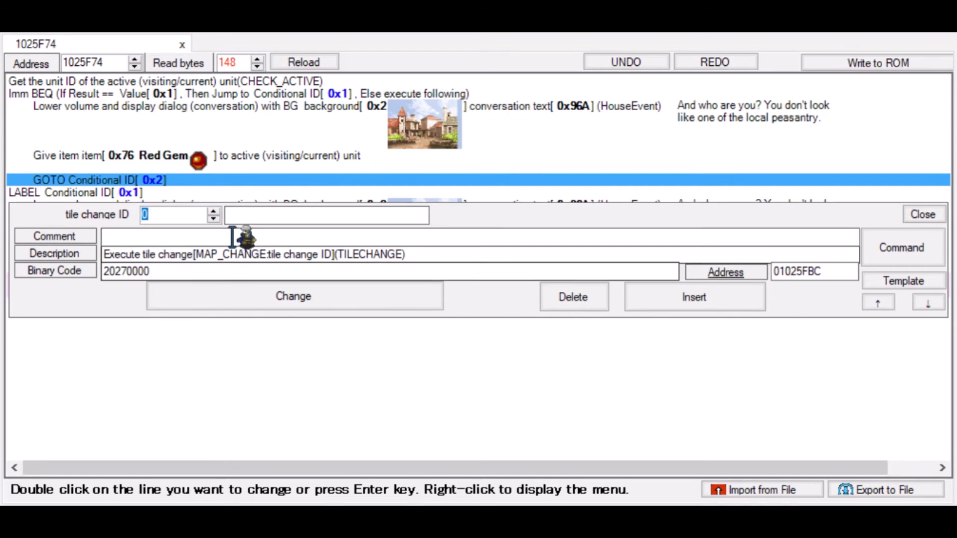
{"action": "left_click", "coordinate": [213, 212]}
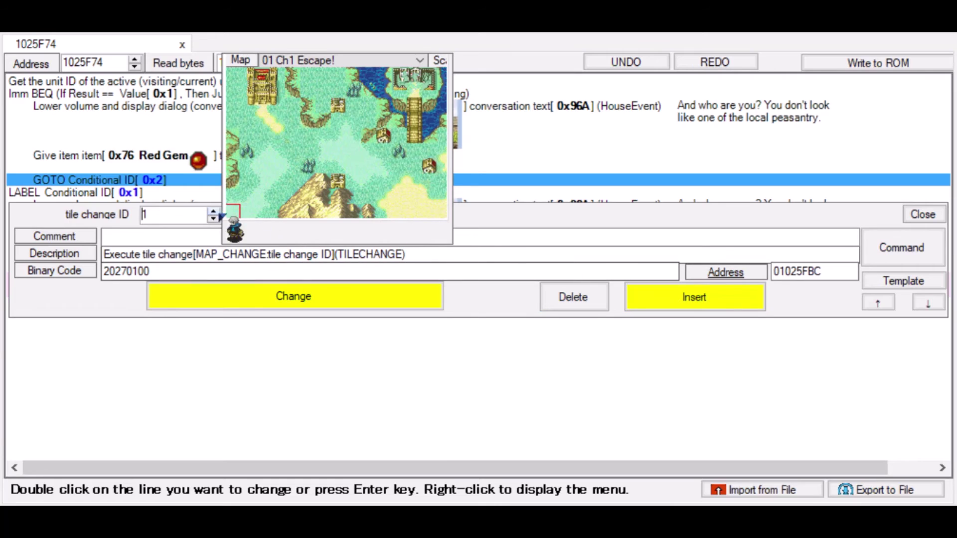
{"action": "left_click", "coordinate": [704, 301]}
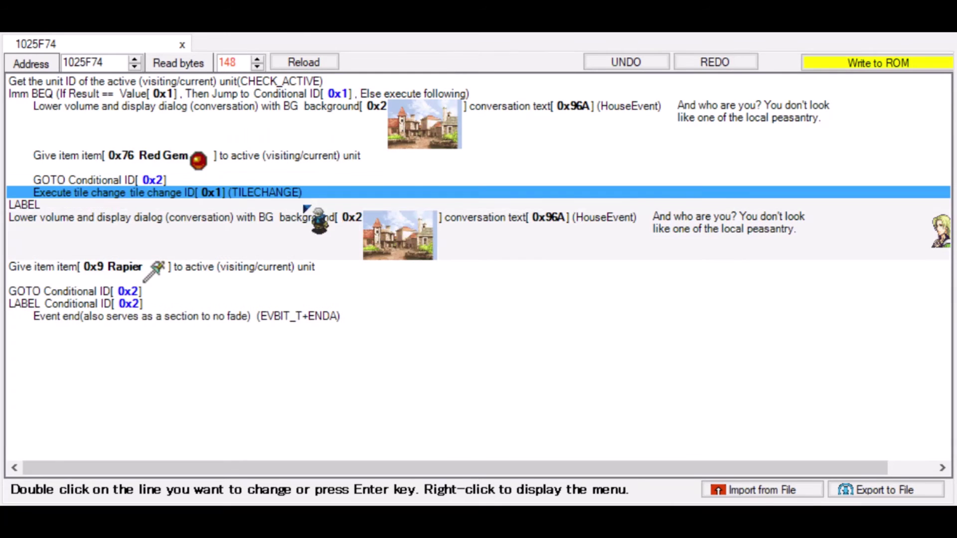
{"action": "double_click", "coordinate": [240, 192]}
{"action": "left_click", "coordinate": [878, 315]}
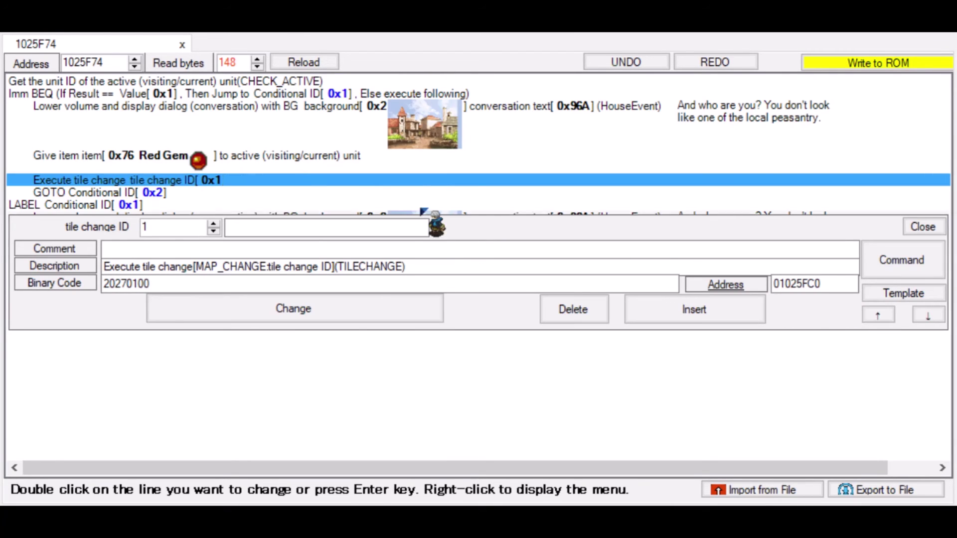
- Close the tile change command's editing and write the village visit script to ROM
{"action": "left_click", "coordinate": [430, 179]}
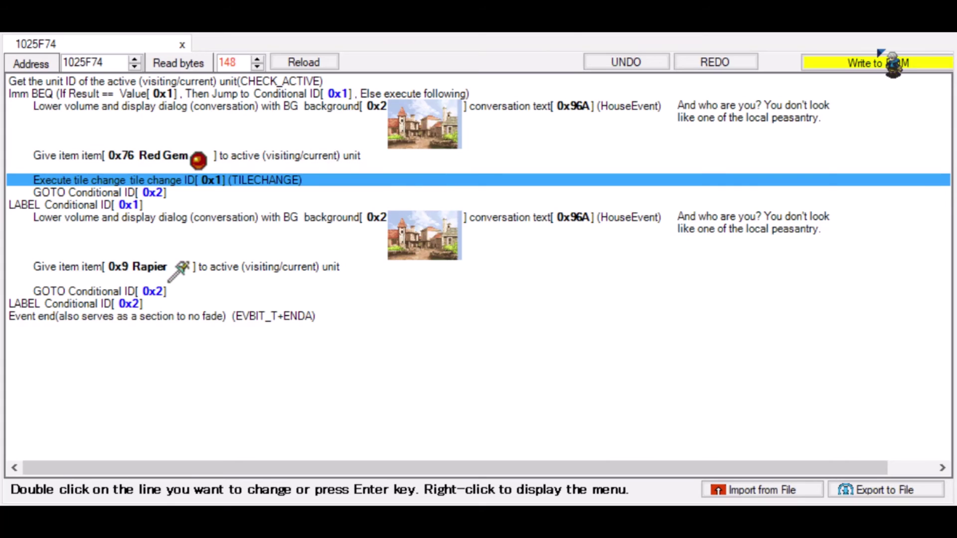
{"action": "left_click", "coordinate": [872, 62]}
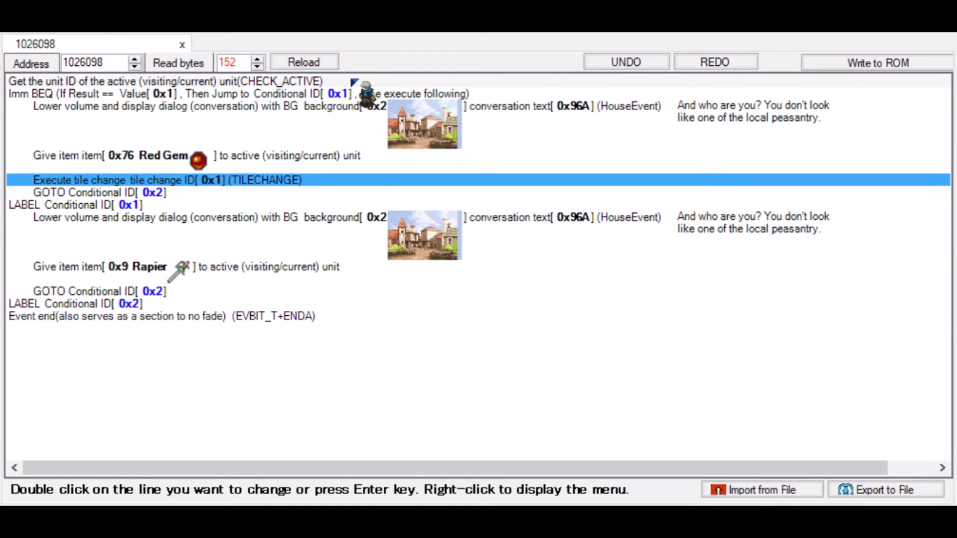
- Examine how the active-unit check and conditional jump lead to label 0x1 with the Rapier reward or to the Red Gem branch
{"action": "left_click", "coordinate": [351, 81]}
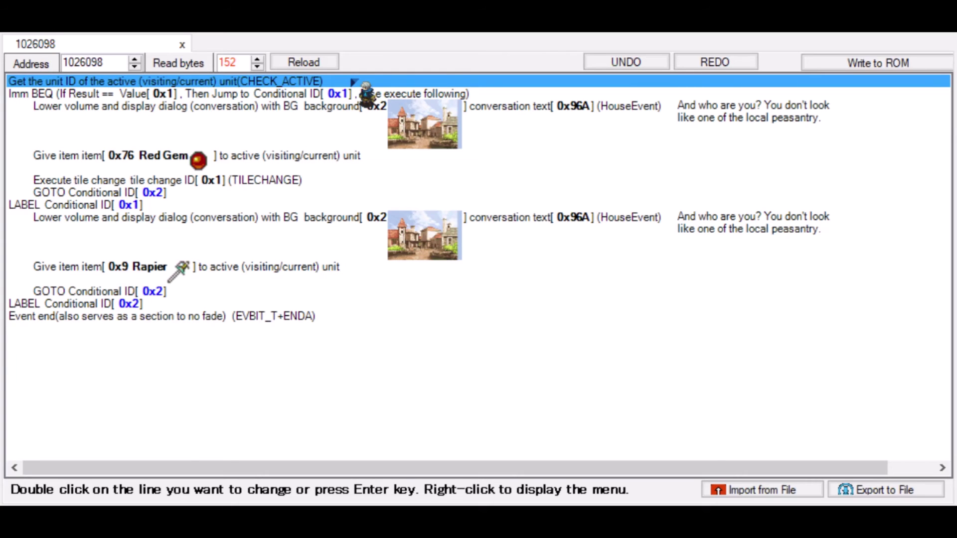
{"action": "left_click", "coordinate": [316, 94]}
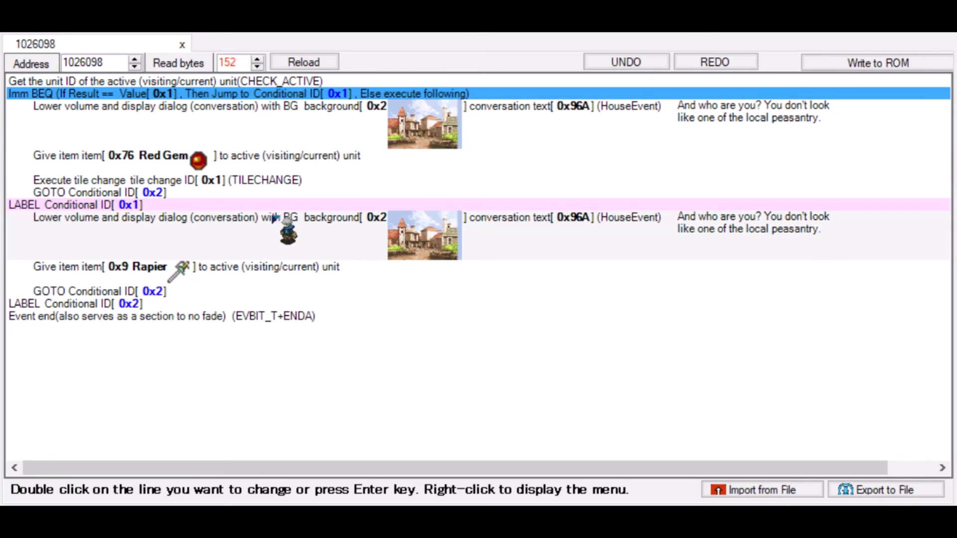
{"action": "left_click", "coordinate": [231, 204]}
{"action": "left_click", "coordinate": [224, 217]}
{"action": "left_click", "coordinate": [200, 267]}
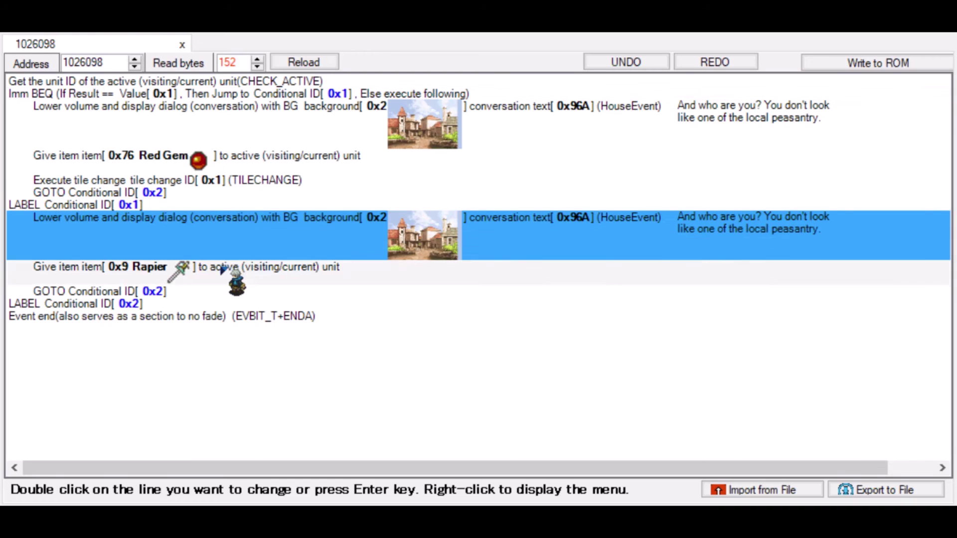
{"action": "left_click", "coordinate": [175, 205]}
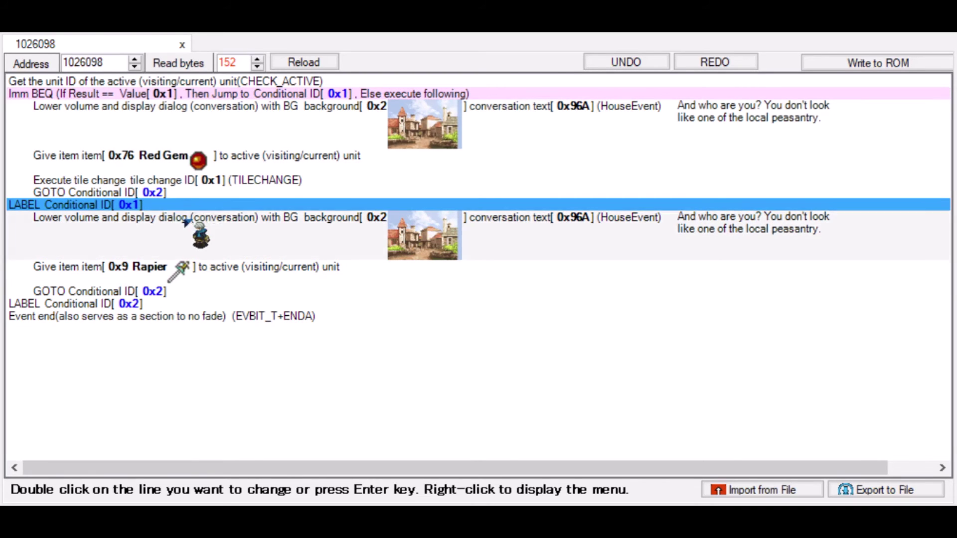
{"action": "left_click", "coordinate": [198, 271]}
{"action": "left_click", "coordinate": [199, 206]}
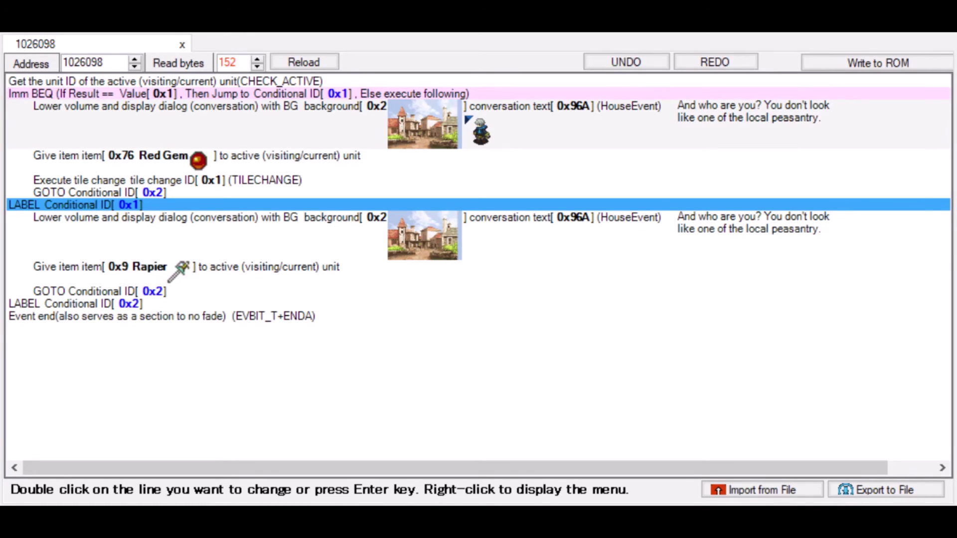
{"action": "left_click", "coordinate": [466, 116]}
{"action": "left_click", "coordinate": [359, 170]}
- Copy the Execute tile change line of the Red Gem branch into the Rapier branch, before its GOTO 0x2 line
{"action": "left_click", "coordinate": [331, 180]}
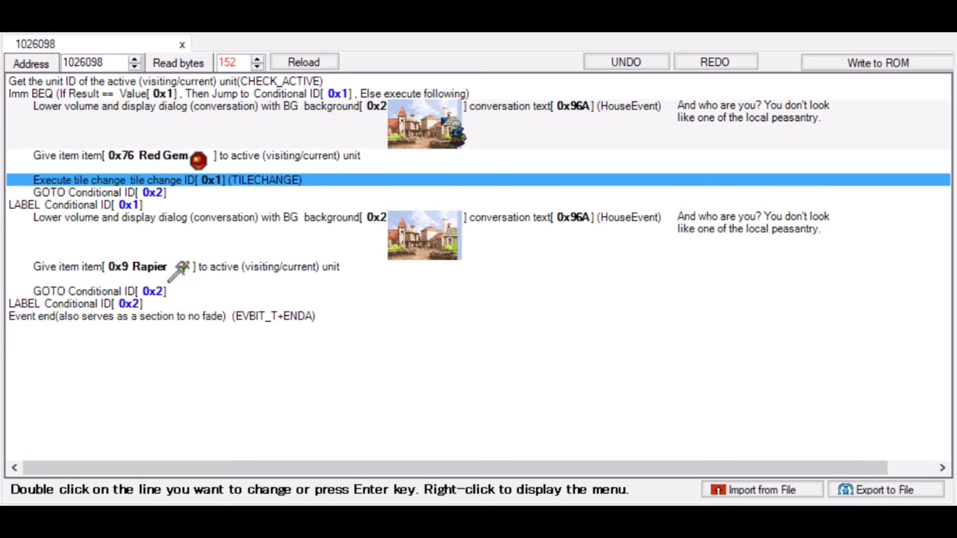
{"action": "left_click", "coordinate": [397, 147]}
{"action": "left_click", "coordinate": [327, 182]}
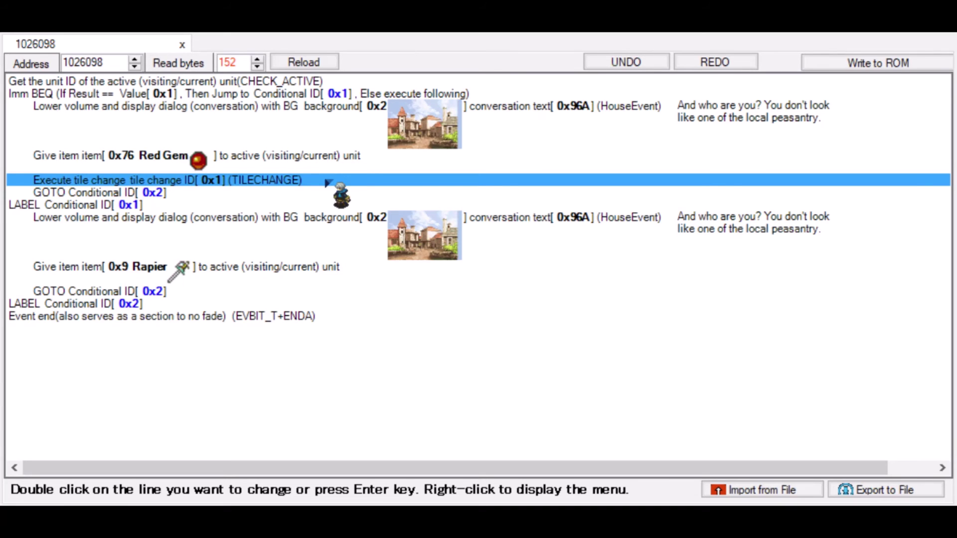
{"action": "left_click", "coordinate": [201, 288]}
{"action": "key", "text": "ctrl+v"}
- Set the tile change ID in the Rapier branch to 0 and write the script to ROM
{"action": "double_click", "coordinate": [249, 294]}
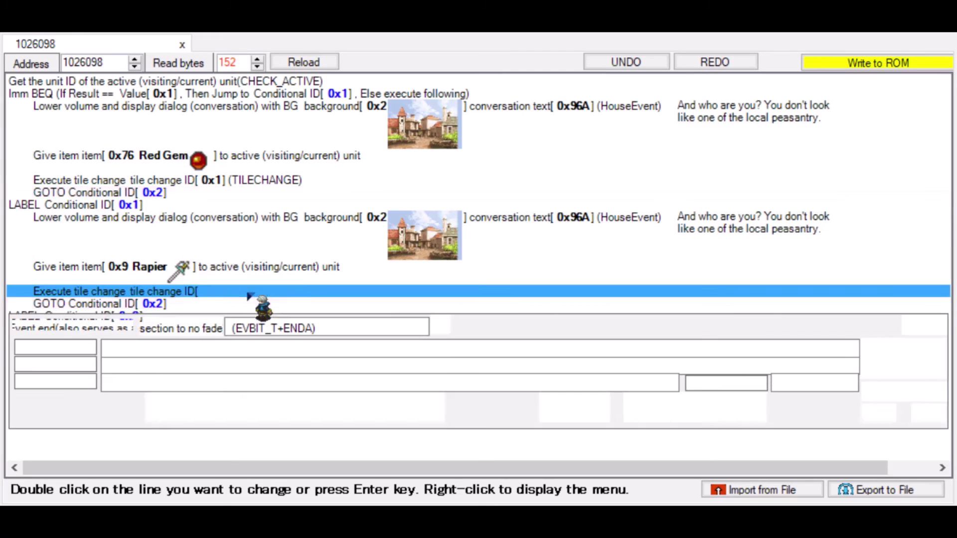
{"action": "left_click", "coordinate": [212, 330]}
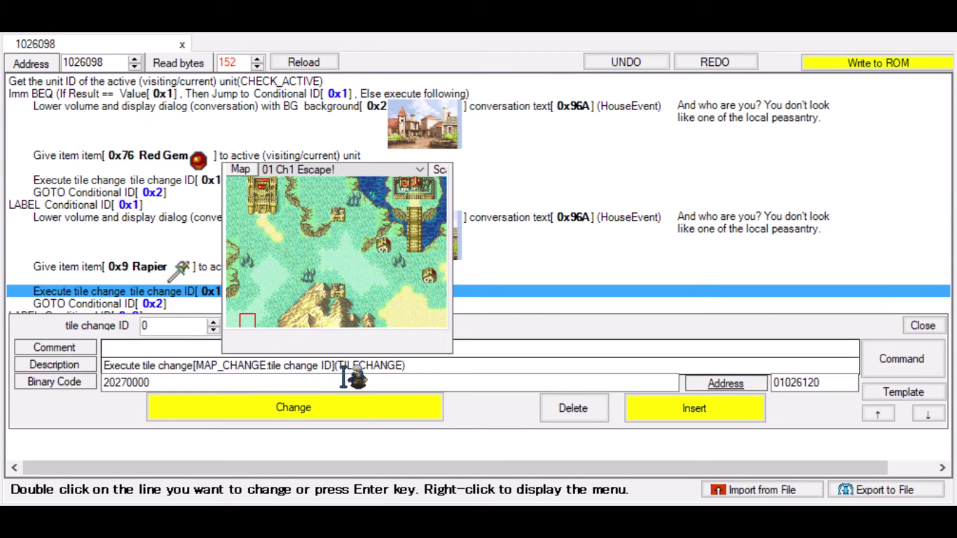
{"action": "left_click", "coordinate": [310, 409]}
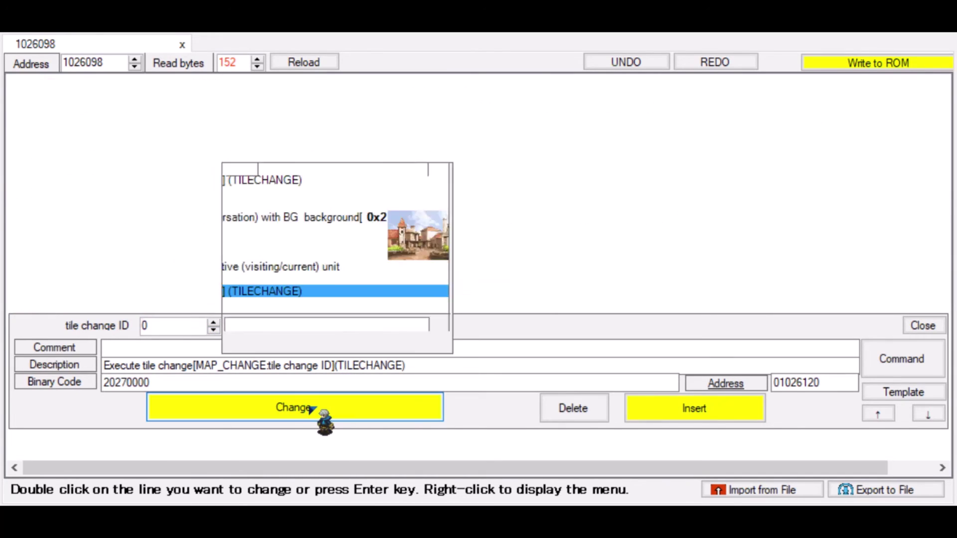
{"action": "left_click", "coordinate": [892, 64]}
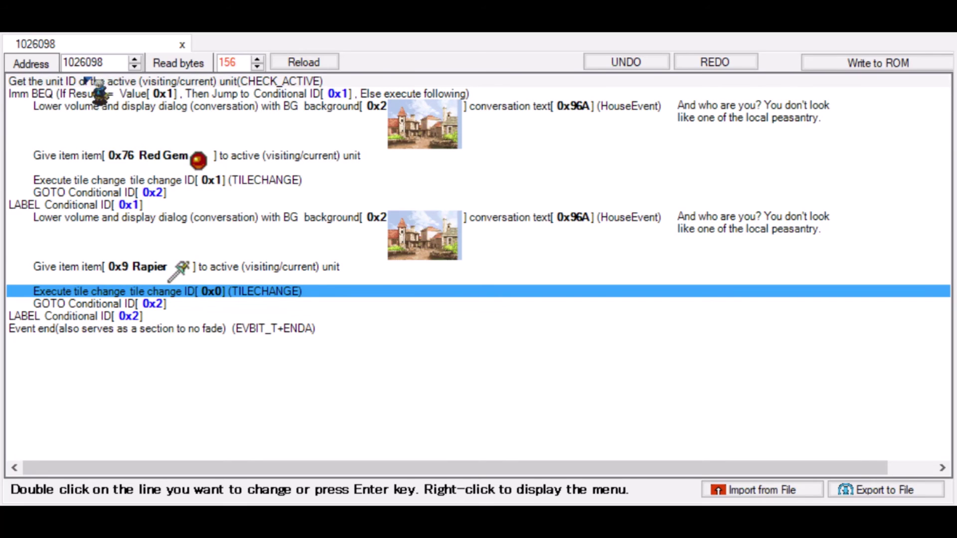
- Review the script's active-unit check, conditional jump and the dialog and GOTO lines of the Red Gem branch
{"action": "left_click", "coordinate": [313, 81]}
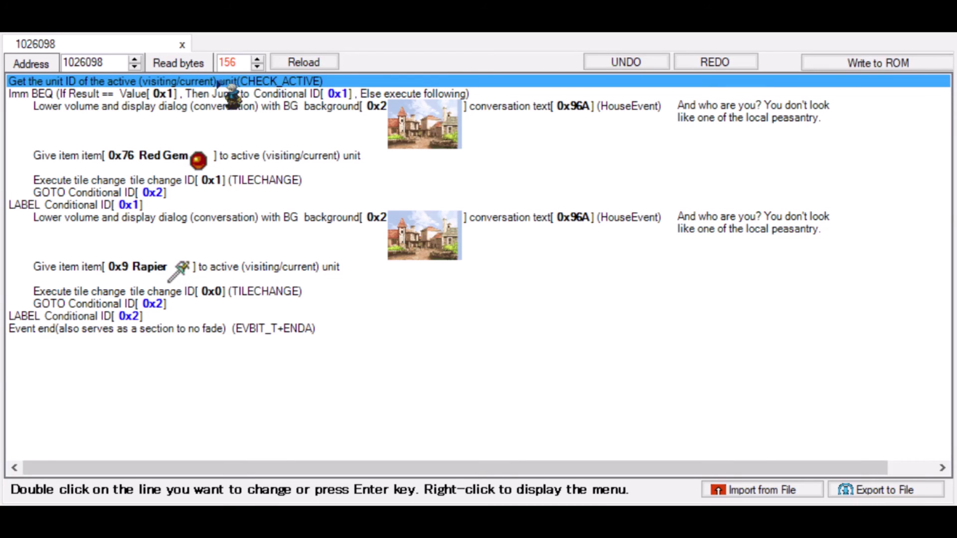
{"action": "left_click", "coordinate": [51, 93]}
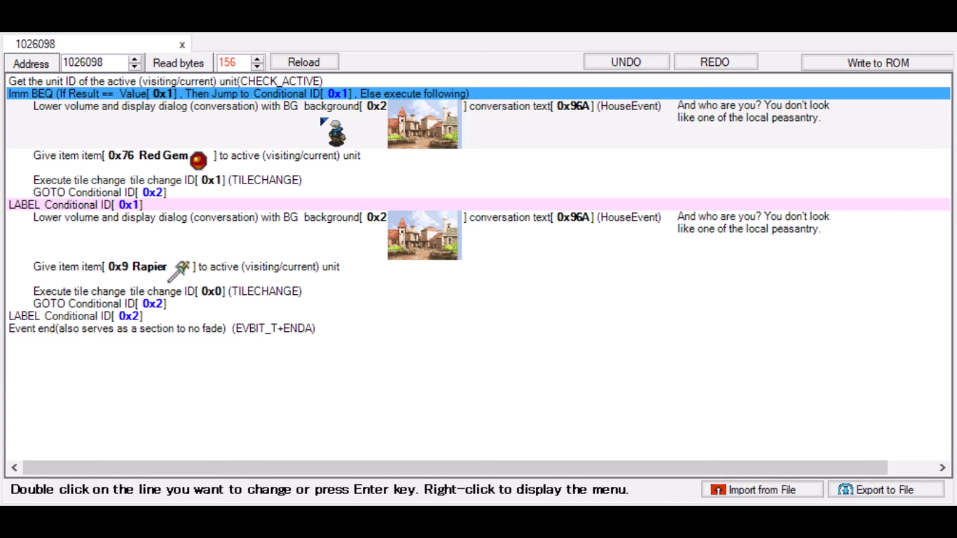
{"action": "left_click", "coordinate": [321, 81]}
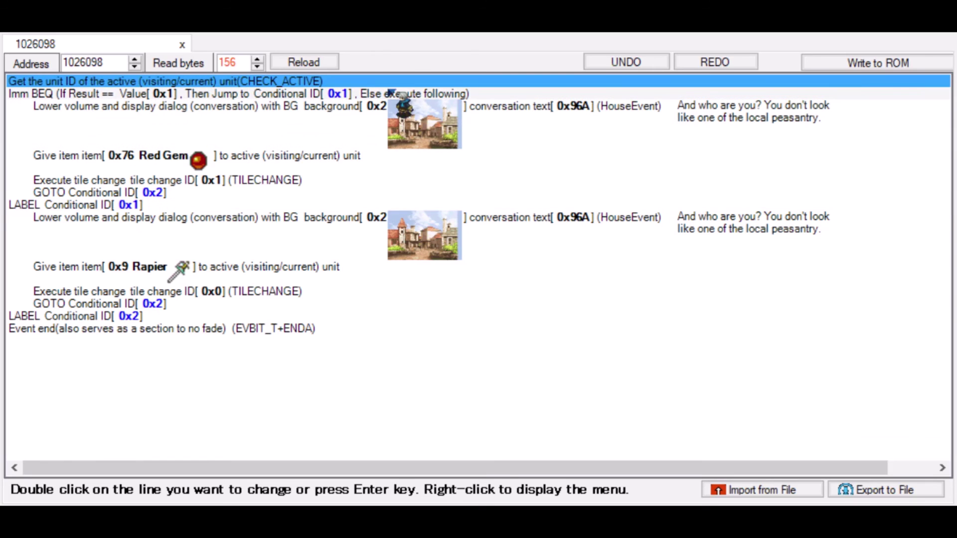
{"action": "left_click", "coordinate": [435, 94]}
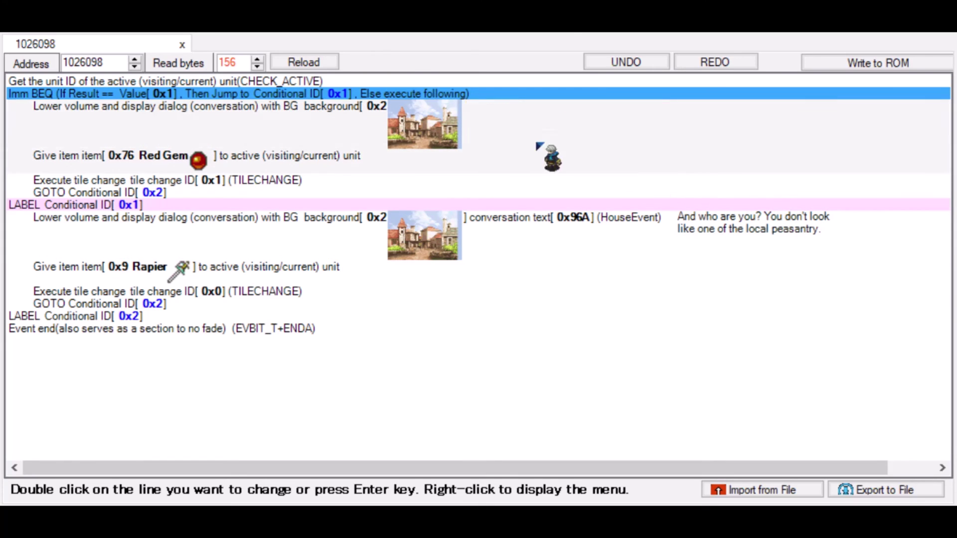
{"action": "left_click", "coordinate": [250, 118]}
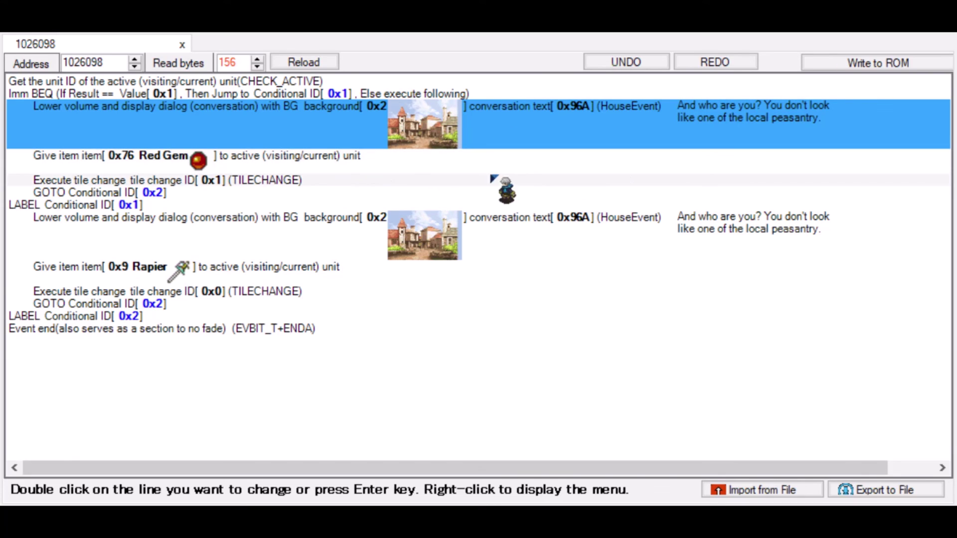
{"action": "left_click", "coordinate": [142, 194]}
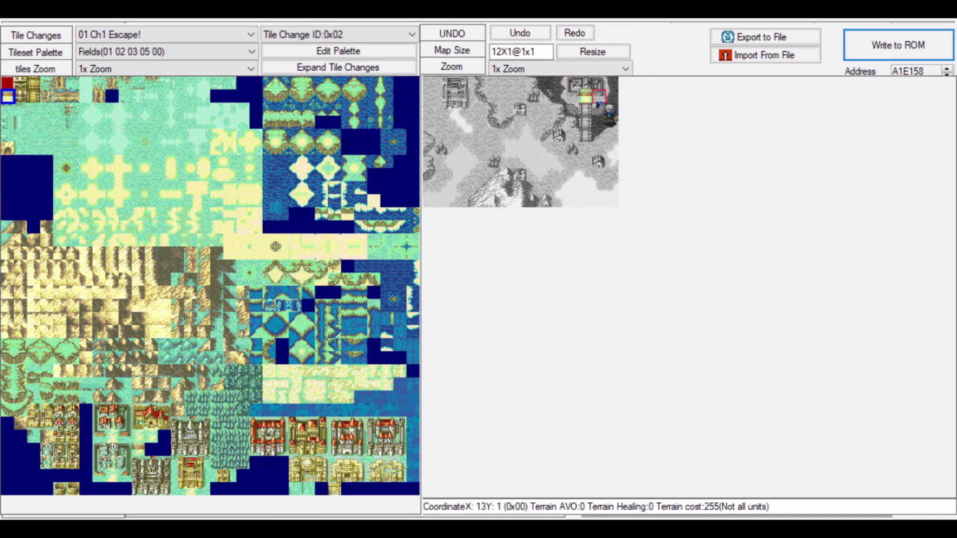
- Switch to the map editor and compare tile changes 0x02 and 0x01 of the Ch1 Escape! map
{"action": "left_click", "coordinate": [395, 36]}
{"action": "left_click", "coordinate": [339, 50]}
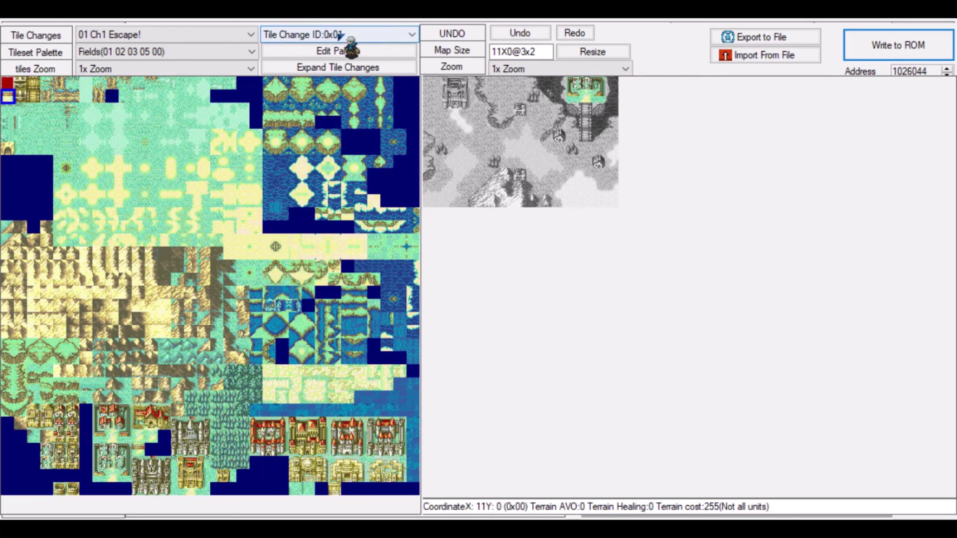
{"action": "scroll", "coordinate": [341, 35], "scroll_direction": "down", "scroll_amount": 1}
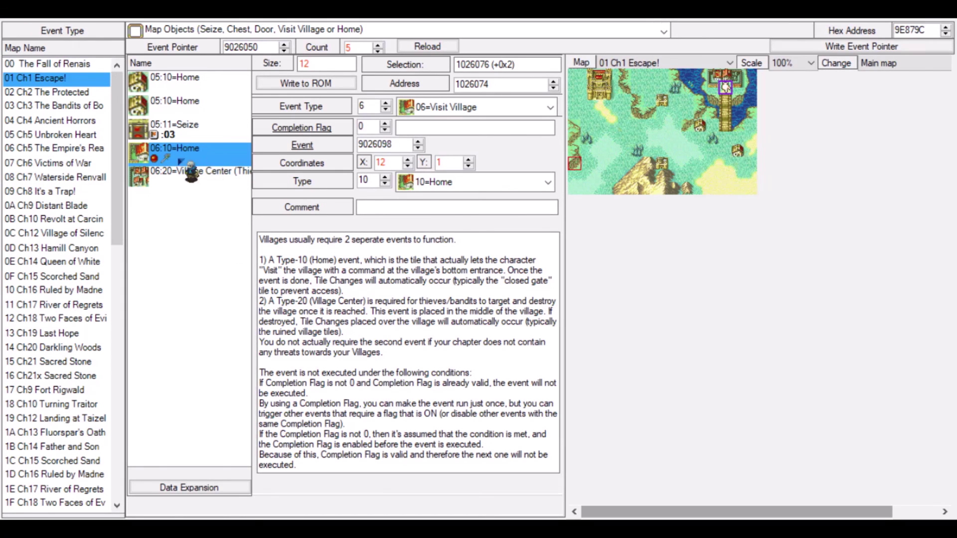
- Set the completion flag to 8 for both the village's Home event and its Village Center event, writing each to ROM
{"action": "scroll", "coordinate": [389, 131], "scroll_direction": "up", "scroll_amount": 8}
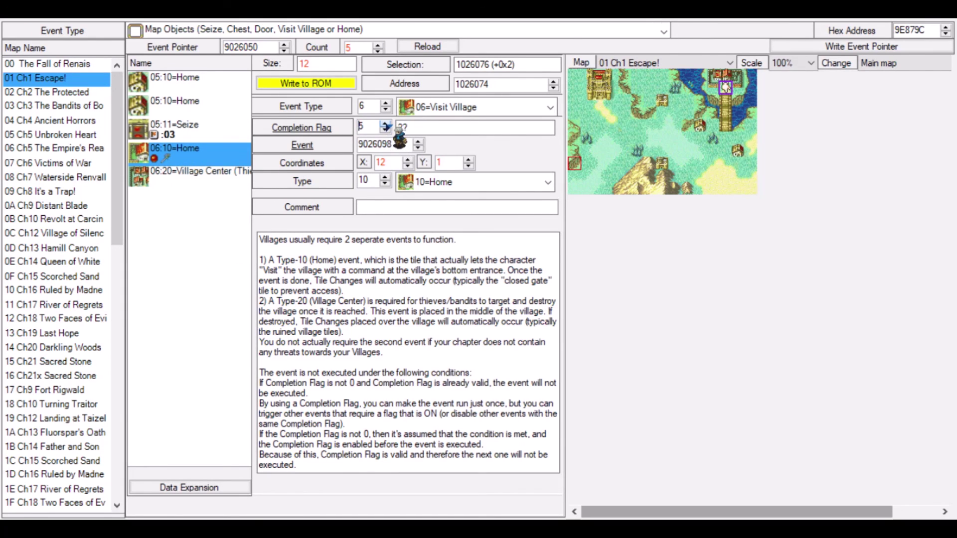
{"action": "left_click", "coordinate": [306, 83]}
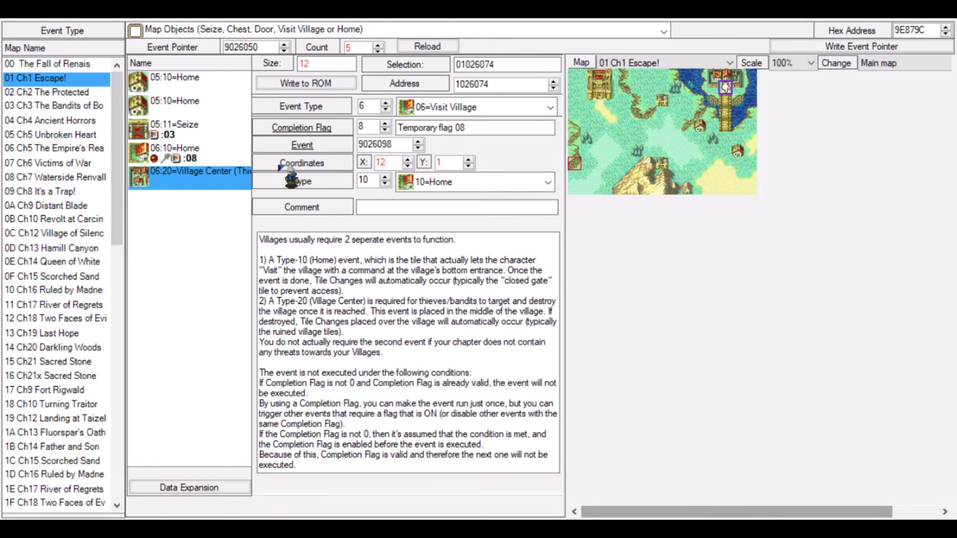
{"action": "left_click", "coordinate": [194, 177]}
{"action": "scroll", "coordinate": [387, 128], "scroll_direction": "up", "scroll_amount": 7}
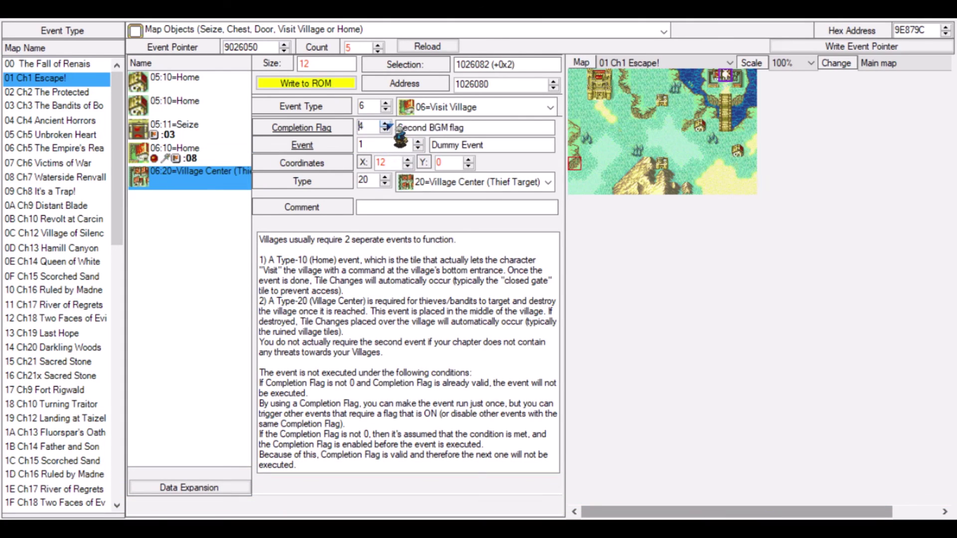
{"action": "scroll", "coordinate": [388, 128], "scroll_direction": "up", "scroll_amount": 1}
{"action": "left_click", "coordinate": [305, 83]}
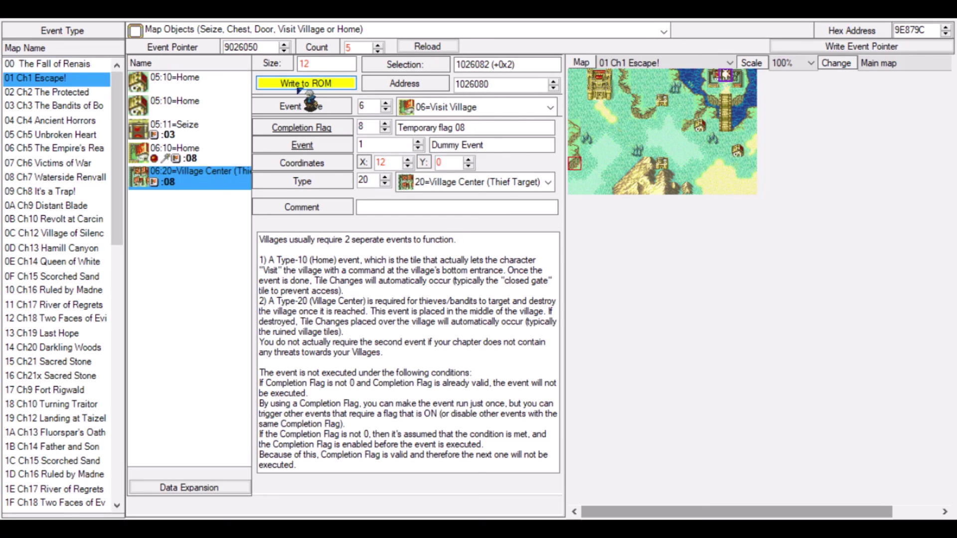